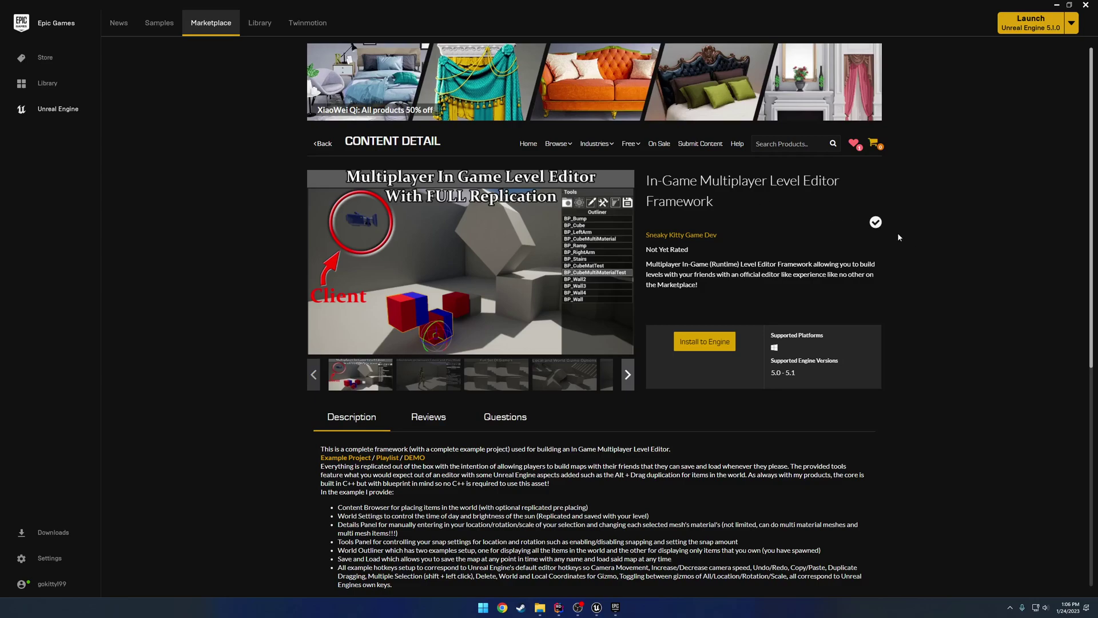
- Switch to Unreal Editor and play the example level in a new editor window
{"action": "left_click", "coordinate": [597, 607]}
{"action": "key", "text": "s"}
{"action": "mouse_move", "coordinate": [485, 343]}
{"action": "right_mouse_down"}
{"action": "mouse_move", "coordinate": [447, 346]}
{"action": "mouse_move", "coordinate": [485, 343]}
{"action": "right_mouse_up"}
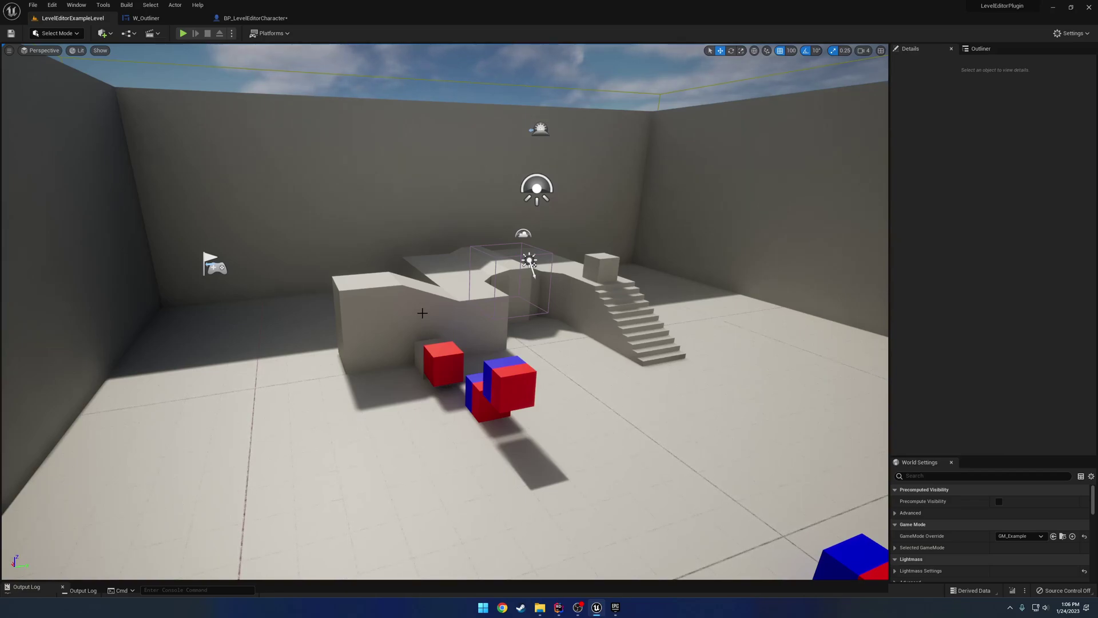
{"action": "right_click_drag", "start_coordinate": [443, 310], "coordinate": [366, 283]}
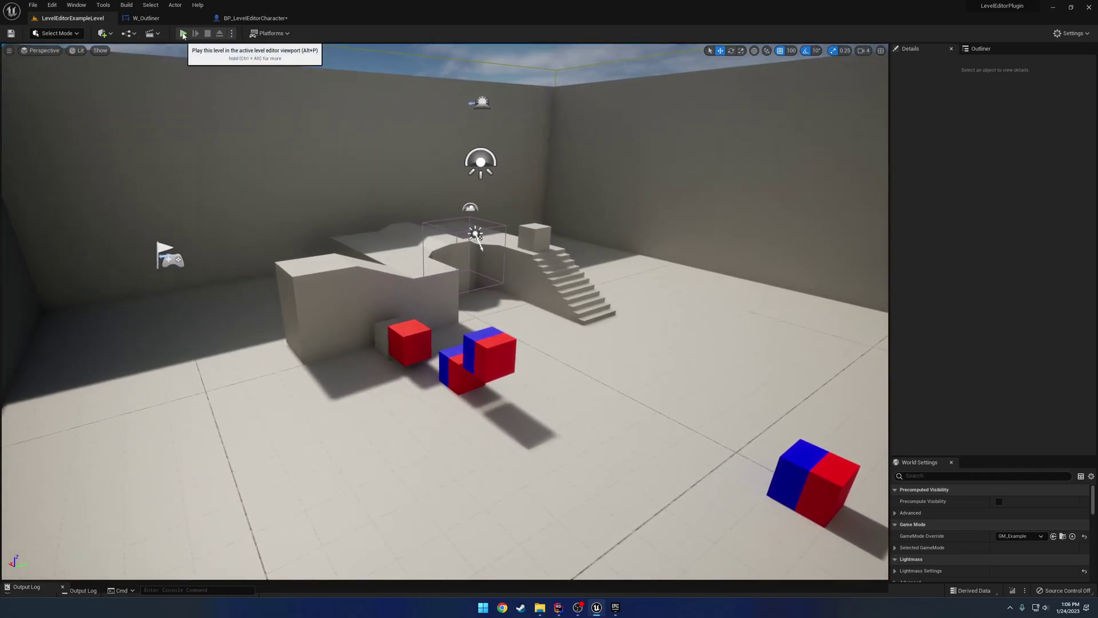
{"action": "left_click", "coordinate": [231, 33]}
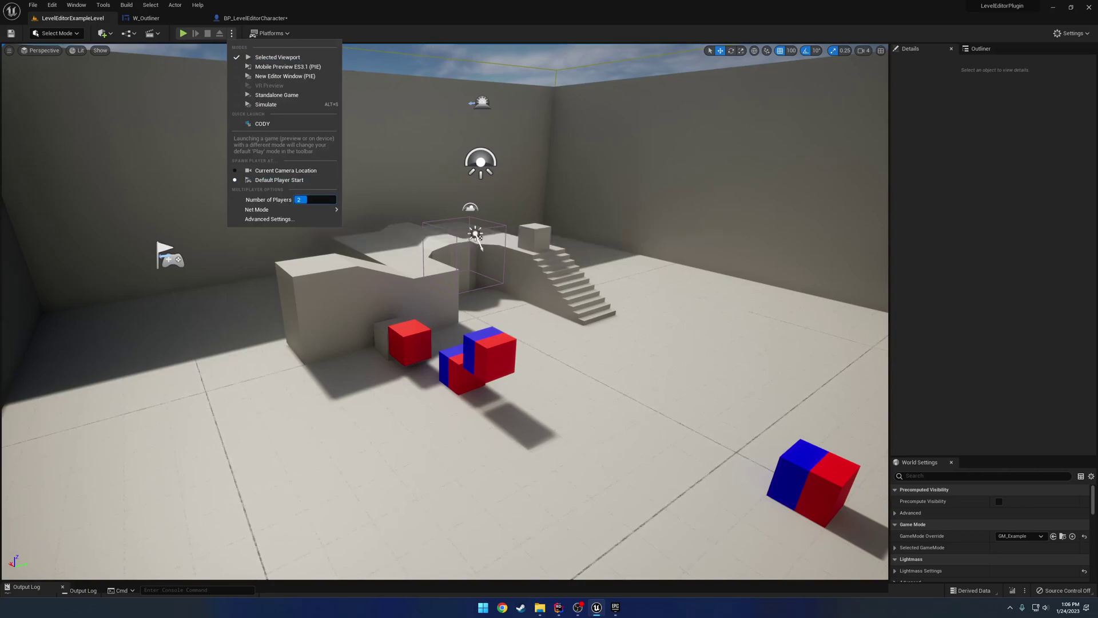
{"action": "left_click", "coordinate": [280, 78]}
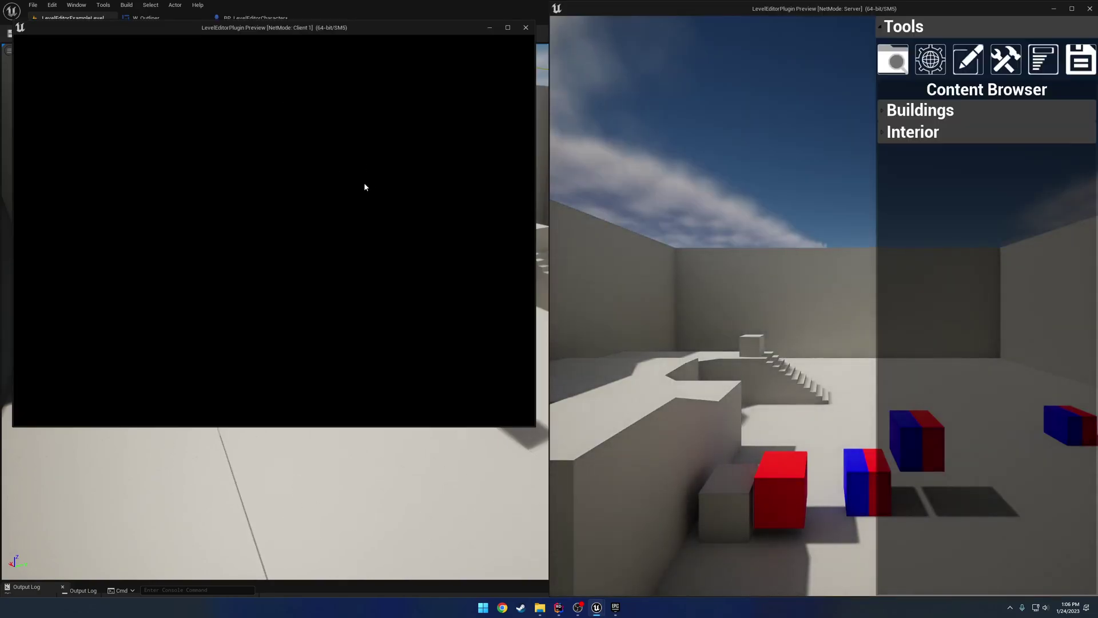
- Collapse the Tools panel in both the server and client preview windows and face the red-and-blue cubes in the client
{"action": "left_click", "coordinate": [916, 33]}
{"action": "left_click", "coordinate": [403, 44]}
{"action": "right_click_drag", "start_coordinate": [332, 149], "coordinate": [526, 188]}
{"action": "key", "text": "w"}
{"action": "key", "text": "s"}
- Select the red-and-blue cube pair in the client window and duplicate it, placing the tilted copy above the original
{"action": "left_click", "coordinate": [240, 246]}
{"action": "left_click", "coordinate": [261, 289], "text": "ctrl"}
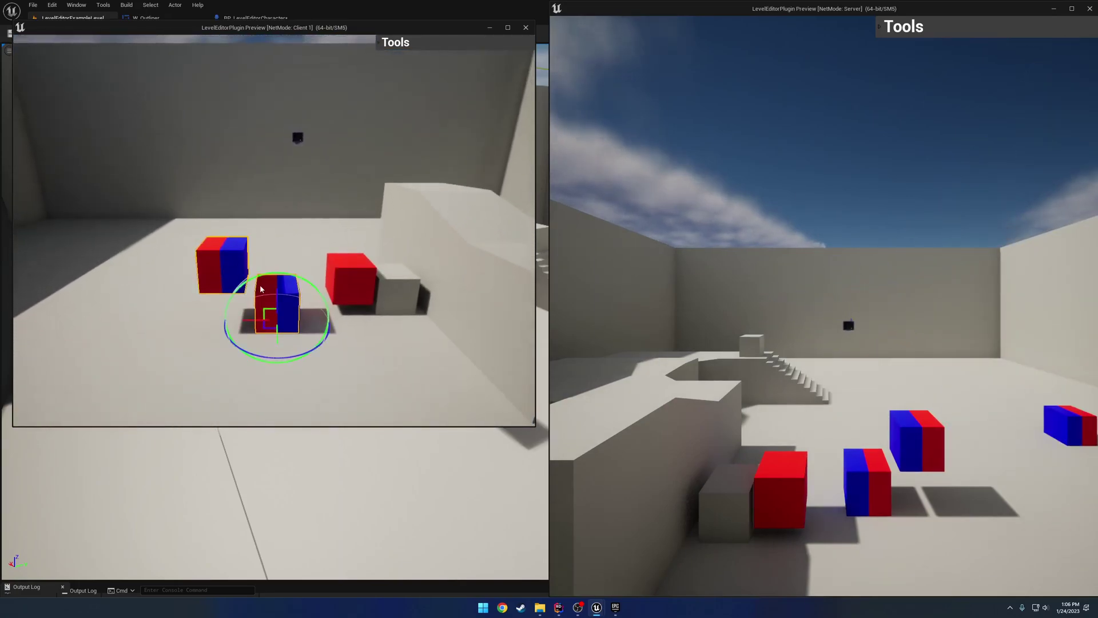
{"action": "left_click_drag", "start_coordinate": [261, 289], "coordinate": [315, 190], "text": "alt"}
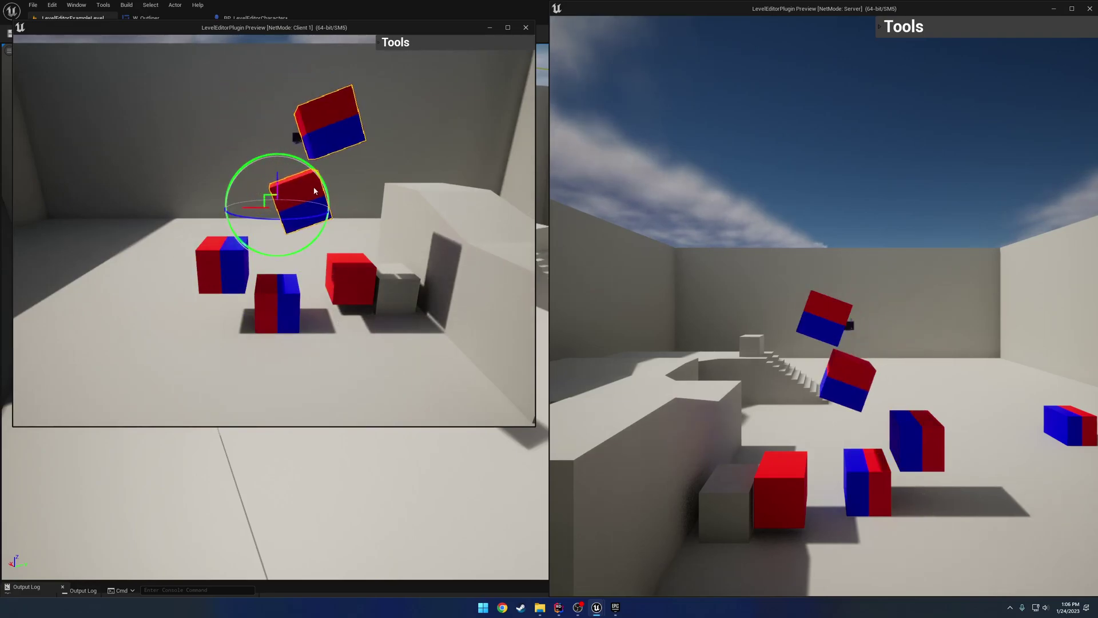
- Rotate the duplicated cube pair further with the gizmo and delete it
{"action": "right_click_drag", "start_coordinate": [306, 196], "coordinate": [355, 215]}
{"action": "key", "text": "a"}
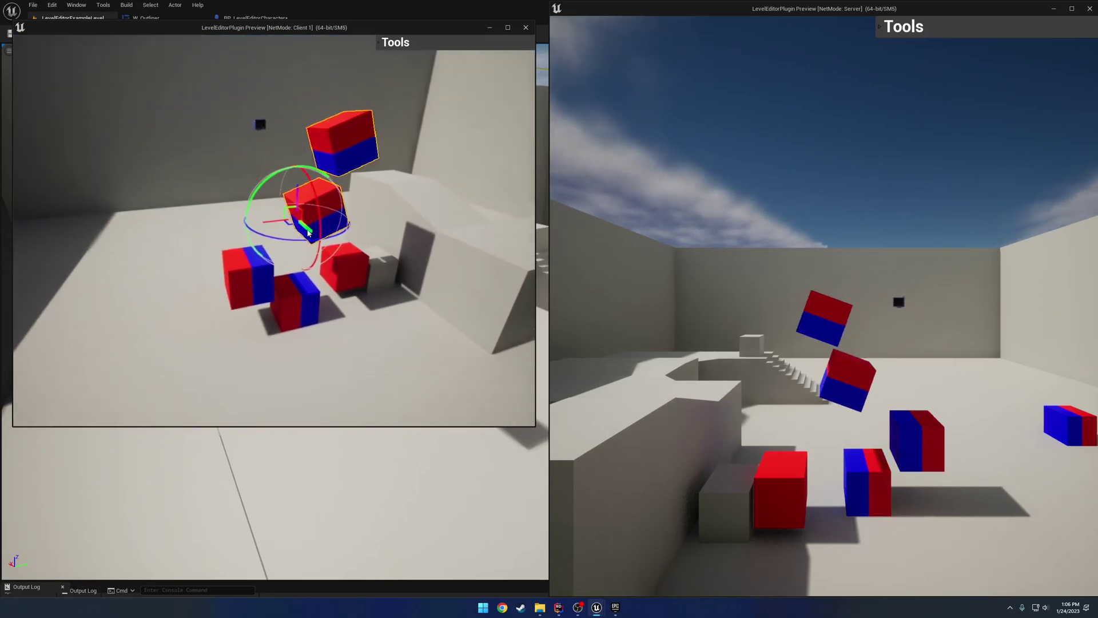
{"action": "left_click_drag", "start_coordinate": [298, 239], "coordinate": [303, 197]}
{"action": "key", "text": "ctrl+grave"}
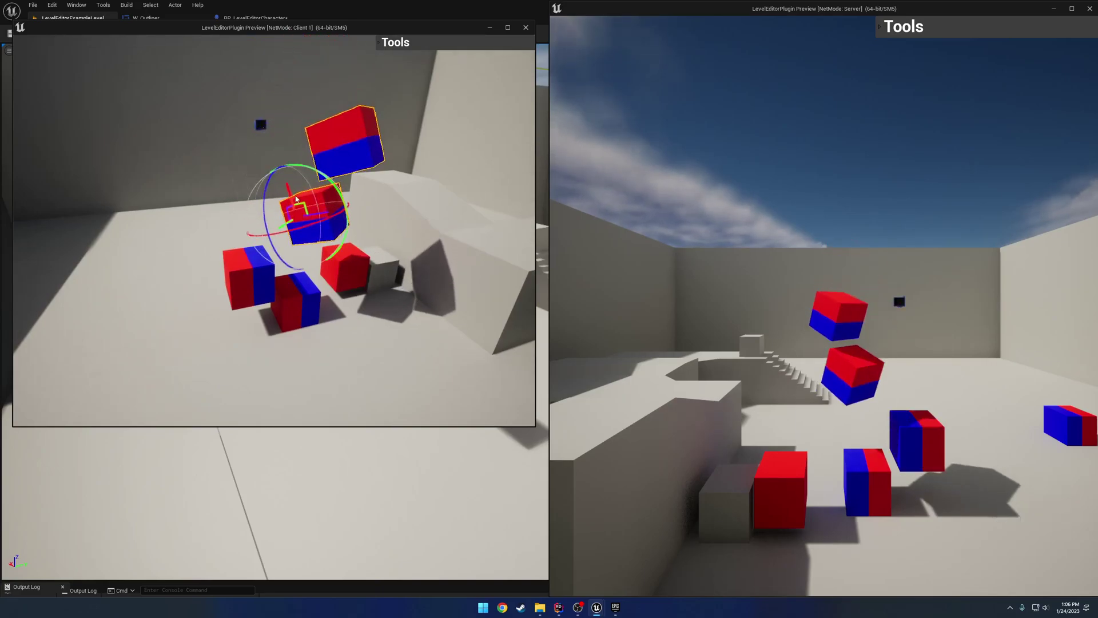
{"action": "key", "text": "Delete"}
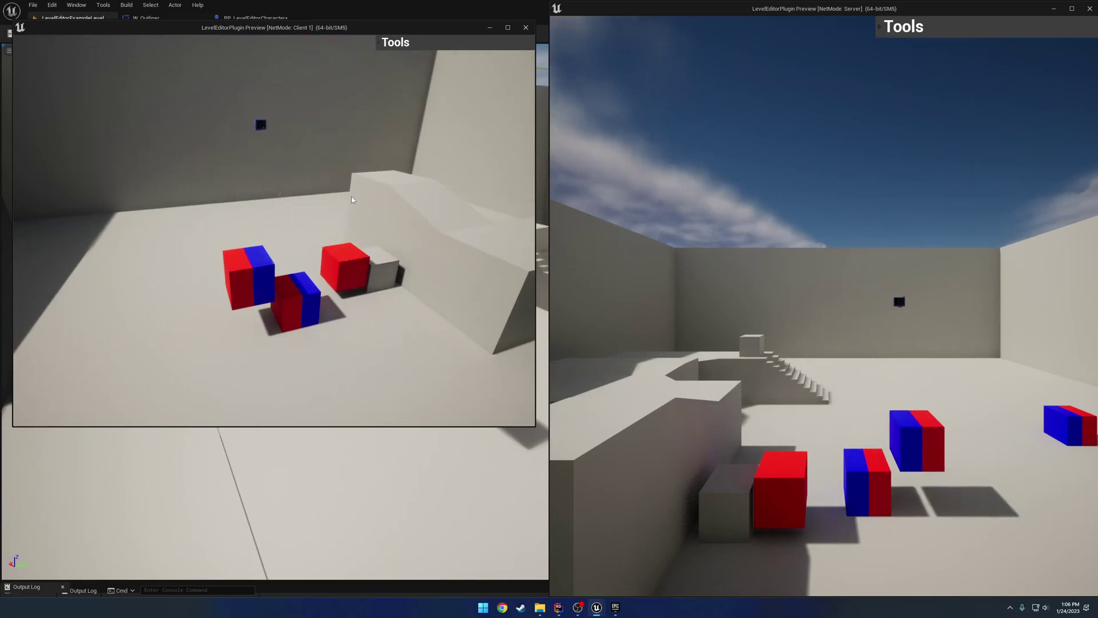
- Place a Stairs object from the Interior category at the red cube and shift it toward the red-and-blue cubes
{"action": "key", "text": "s"}
{"action": "right_click_drag", "start_coordinate": [382, 186], "coordinate": [400, 120]}
{"action": "left_click", "coordinate": [396, 42]}
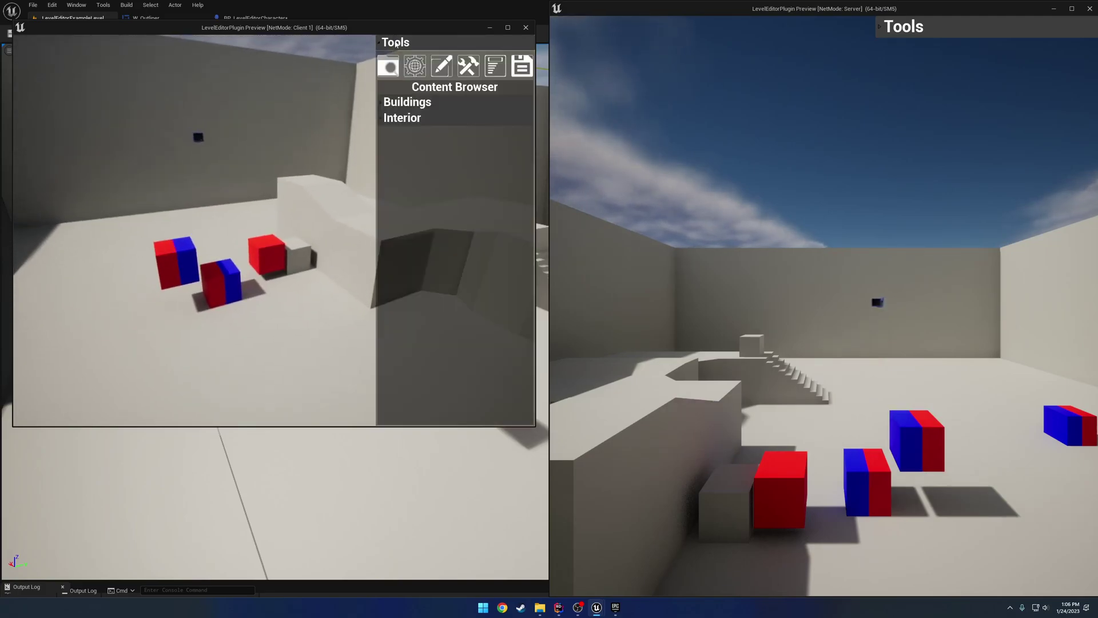
{"action": "left_click", "coordinate": [408, 120]}
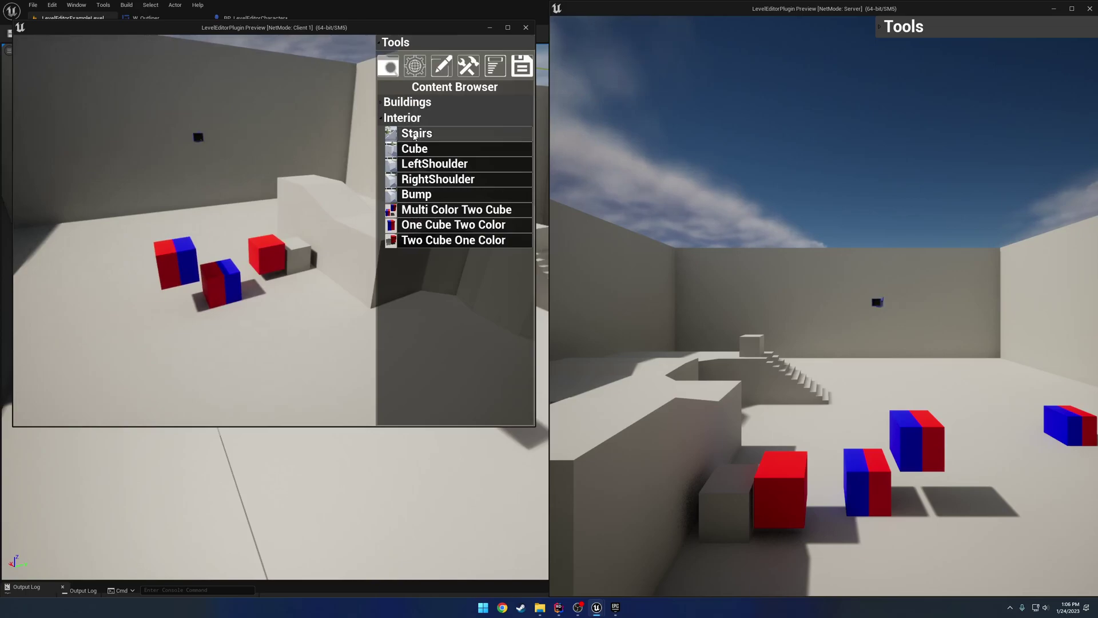
{"action": "left_click_drag", "start_coordinate": [416, 133], "coordinate": [257, 243]}
{"action": "left_click", "coordinate": [256, 243]}
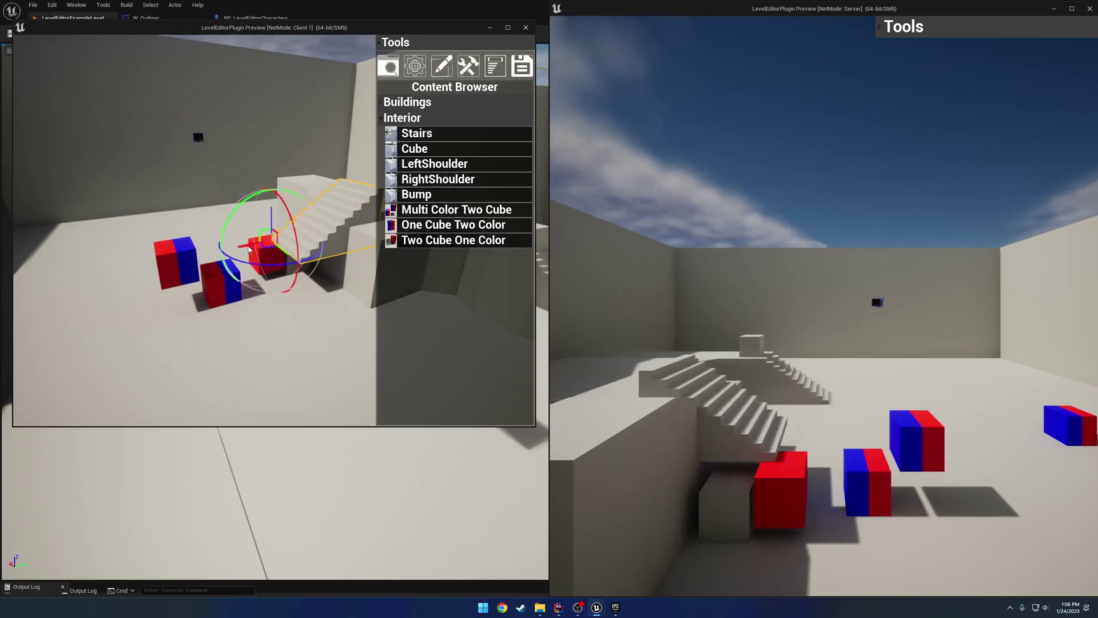
{"action": "left_click_drag", "start_coordinate": [250, 249], "coordinate": [260, 253]}
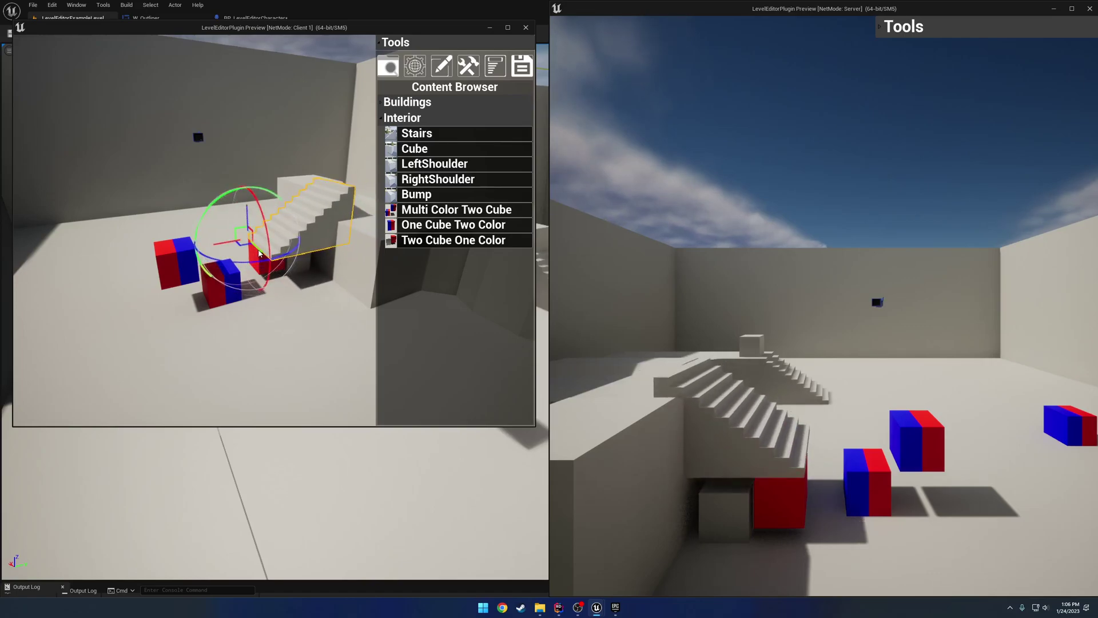
- In the client's World Settings, lower the time of day to 7.833 and try brightness values of 3 and 9
{"action": "left_click", "coordinate": [417, 67]}
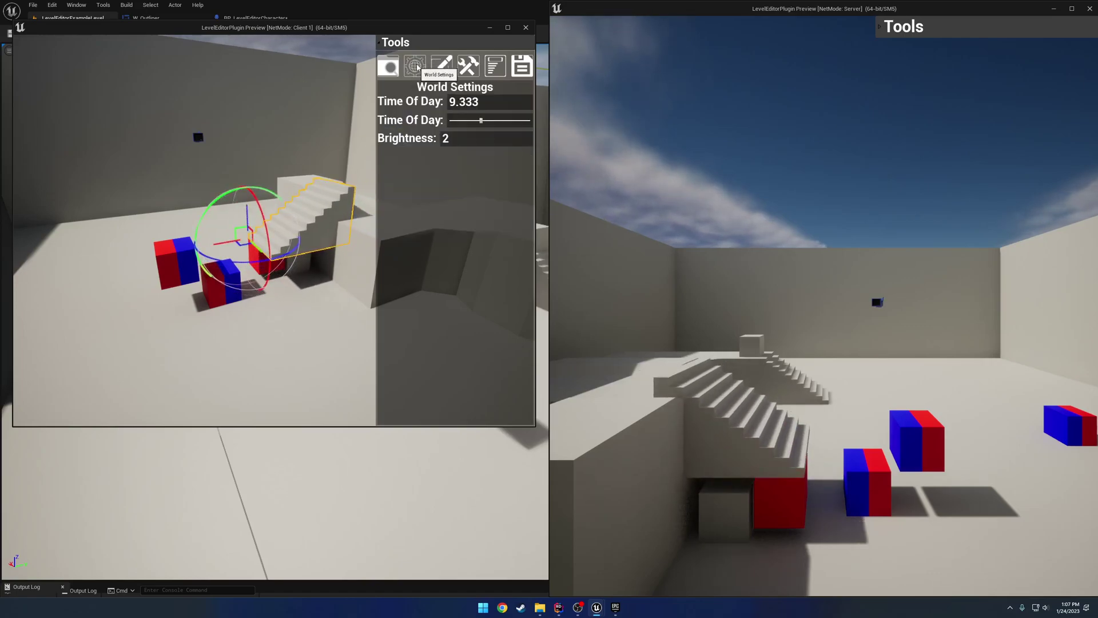
{"action": "left_click_drag", "start_coordinate": [481, 123], "coordinate": [476, 121]}
{"action": "key", "text": "Tab"}
{"action": "type", "text": "3"}
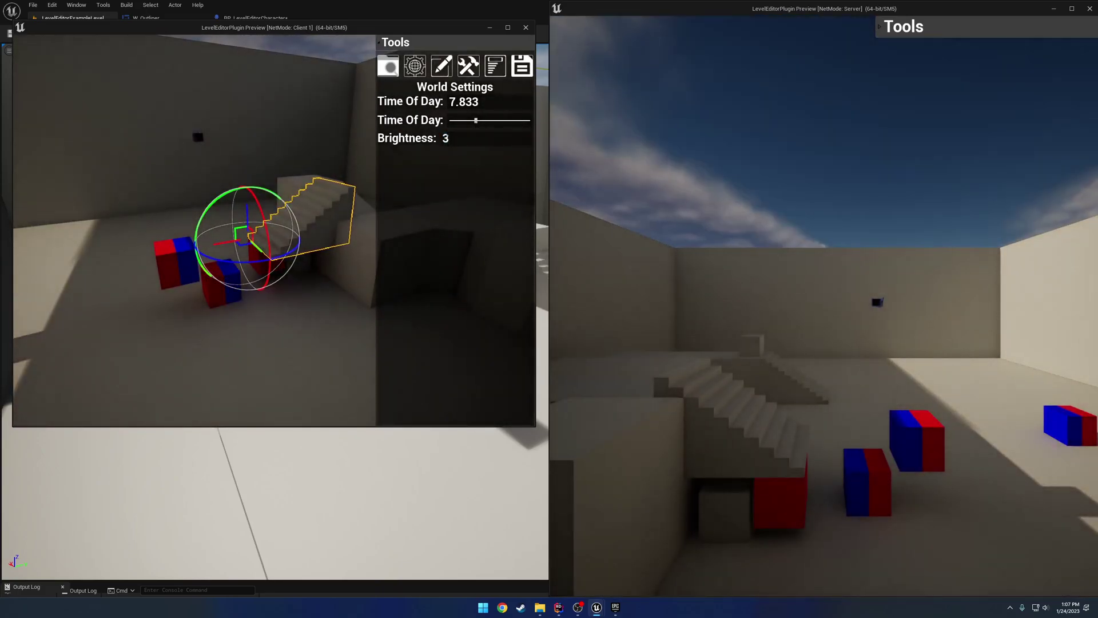
{"action": "key", "text": "Return"}
{"action": "left_click", "coordinate": [438, 138]}
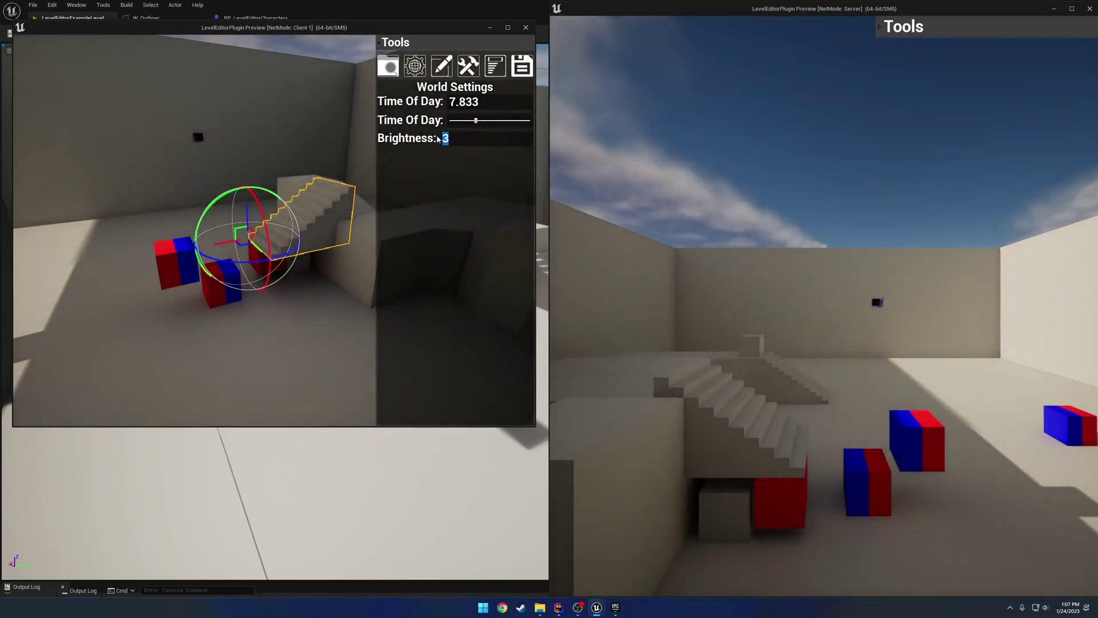
{"action": "type", "text": "9"}
{"action": "key", "text": "Return"}
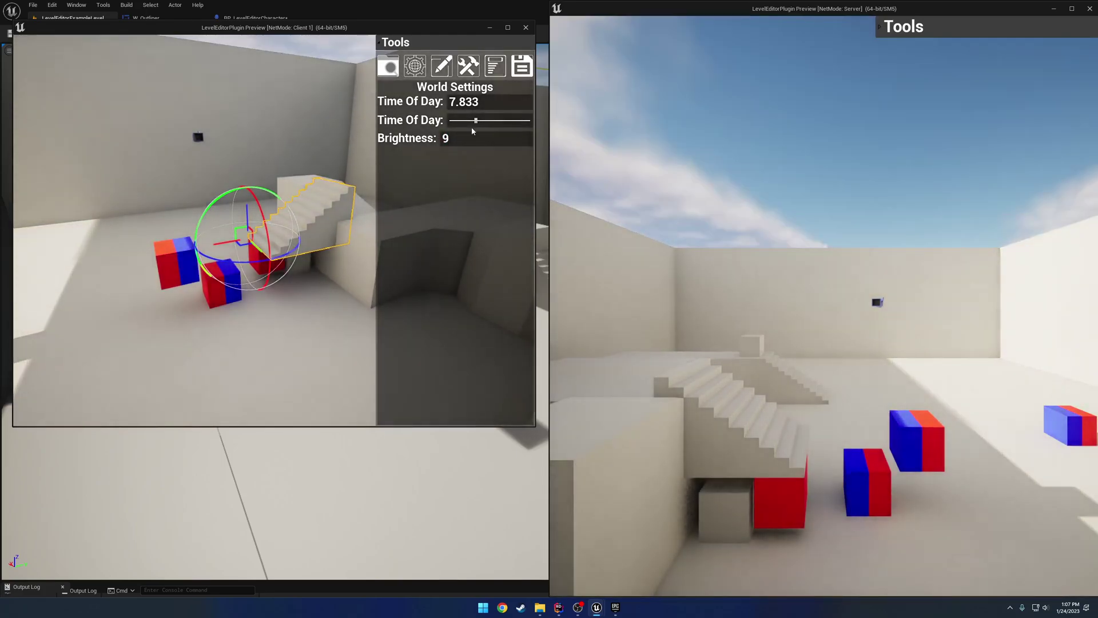
- Set the world brightness to 2 and the time of day to 9.333
{"action": "left_click", "coordinate": [465, 135]}
{"action": "type", "text": "5"}
{"action": "key", "text": "BackSpace"}
{"action": "type", "text": "2"}
{"action": "key", "text": "Return"}
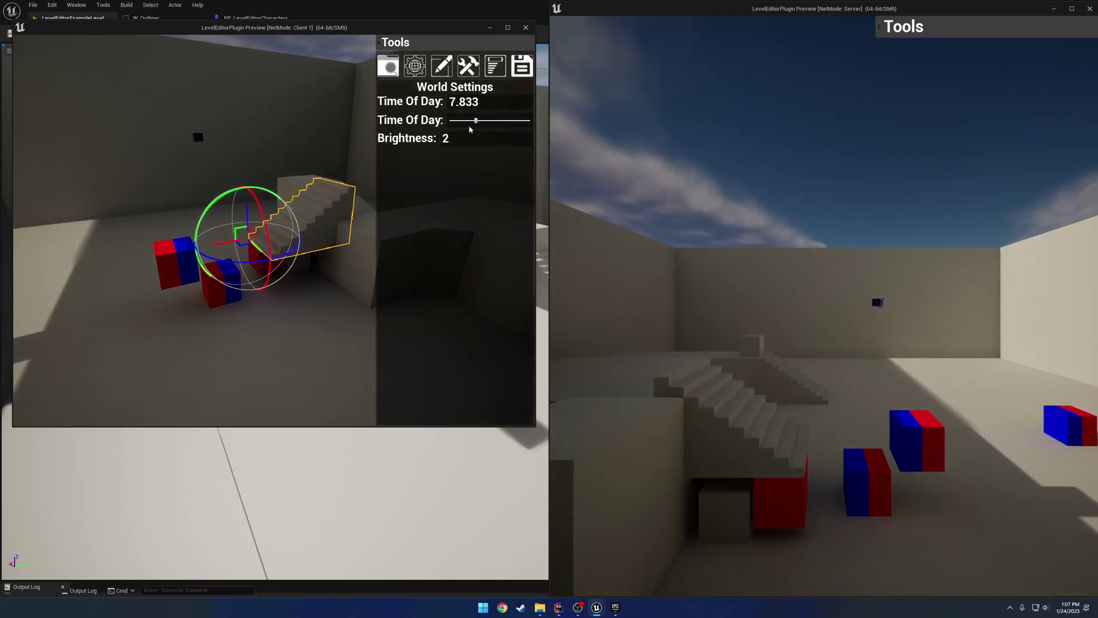
{"action": "left_click_drag", "start_coordinate": [477, 121], "coordinate": [482, 121]}
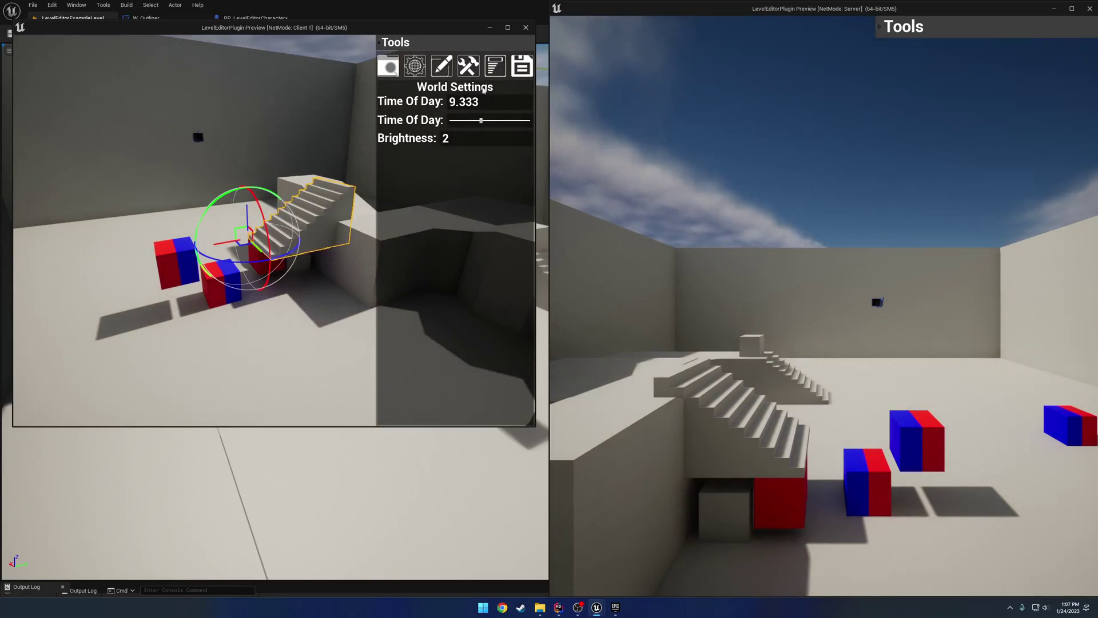
- Show the client's Outliner, clear the current selection, and select BP_Stairs_C_1 from the list
{"action": "left_click", "coordinate": [496, 67]}
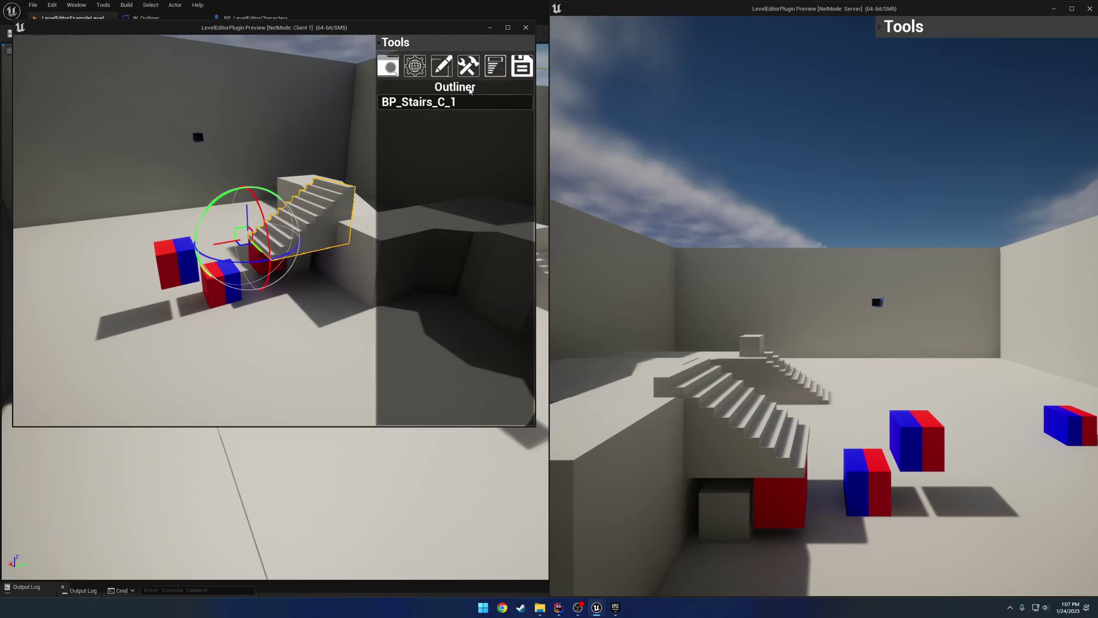
{"action": "left_click", "coordinate": [373, 192]}
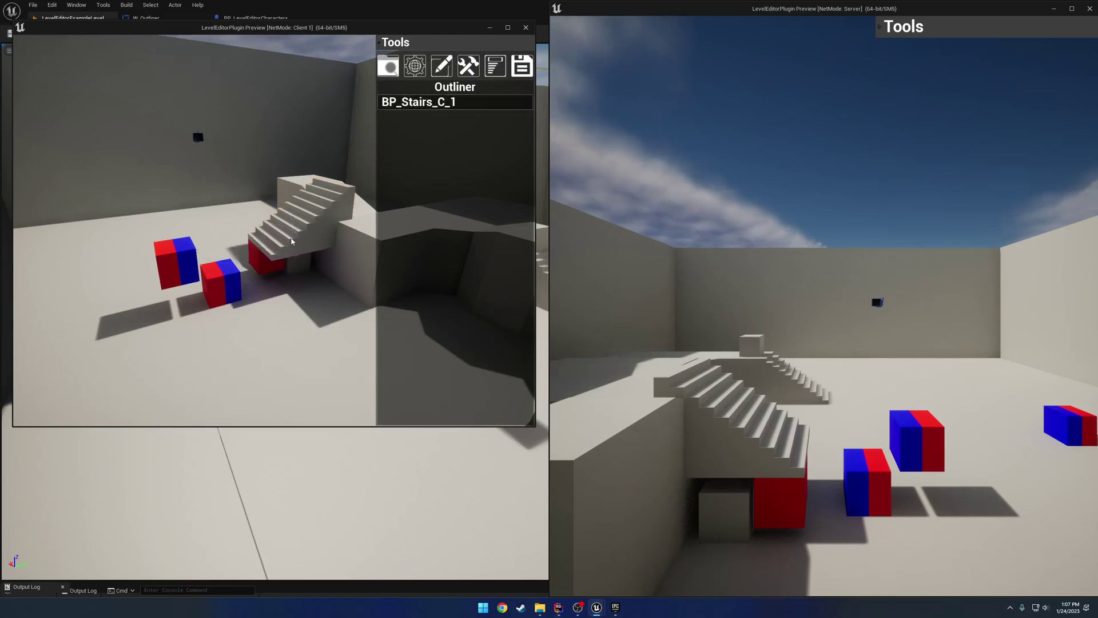
{"action": "left_click", "coordinate": [436, 104]}
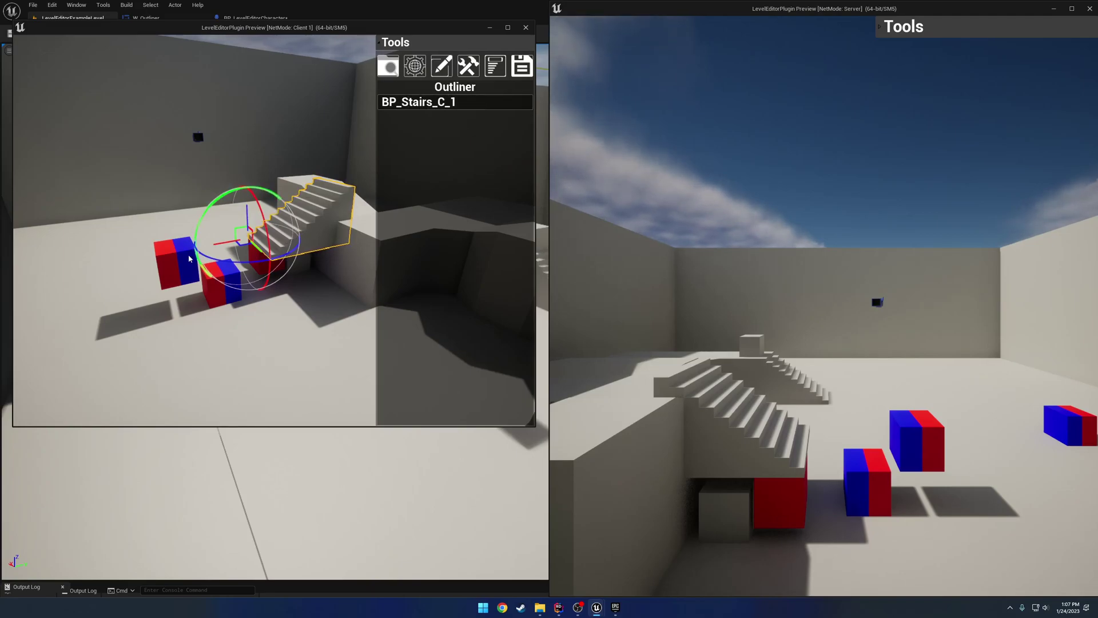
- Duplicate the red-and-blue cube pair beside the original and switch the selection between the copy and the stairs through the Outliner
{"action": "left_click", "coordinate": [234, 286]}
{"action": "left_click_drag", "start_coordinate": [234, 286], "coordinate": [142, 252]}
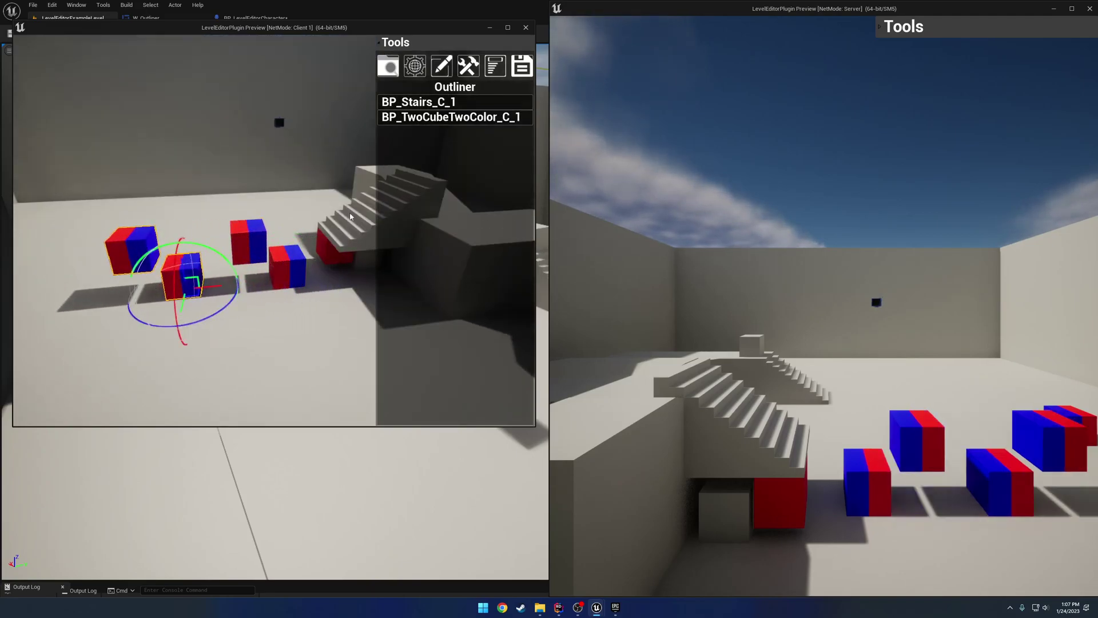
{"action": "left_click", "coordinate": [446, 119]}
{"action": "left_click", "coordinate": [437, 123]}
{"action": "left_click", "coordinate": [438, 107]}
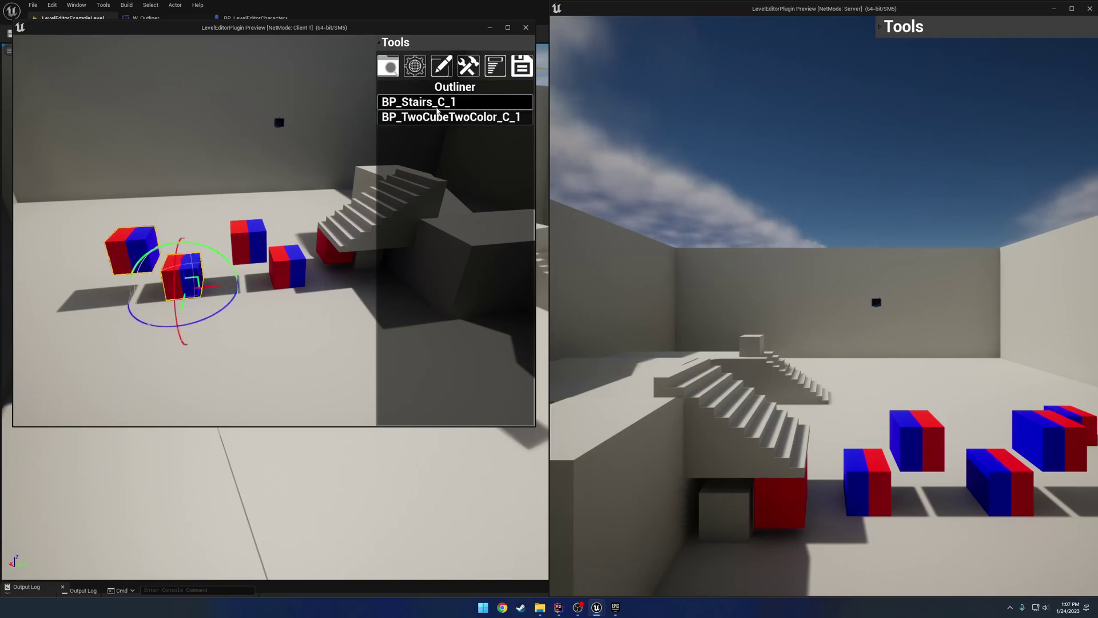
{"action": "left_click", "coordinate": [442, 120]}
{"action": "left_click", "coordinate": [440, 106]}
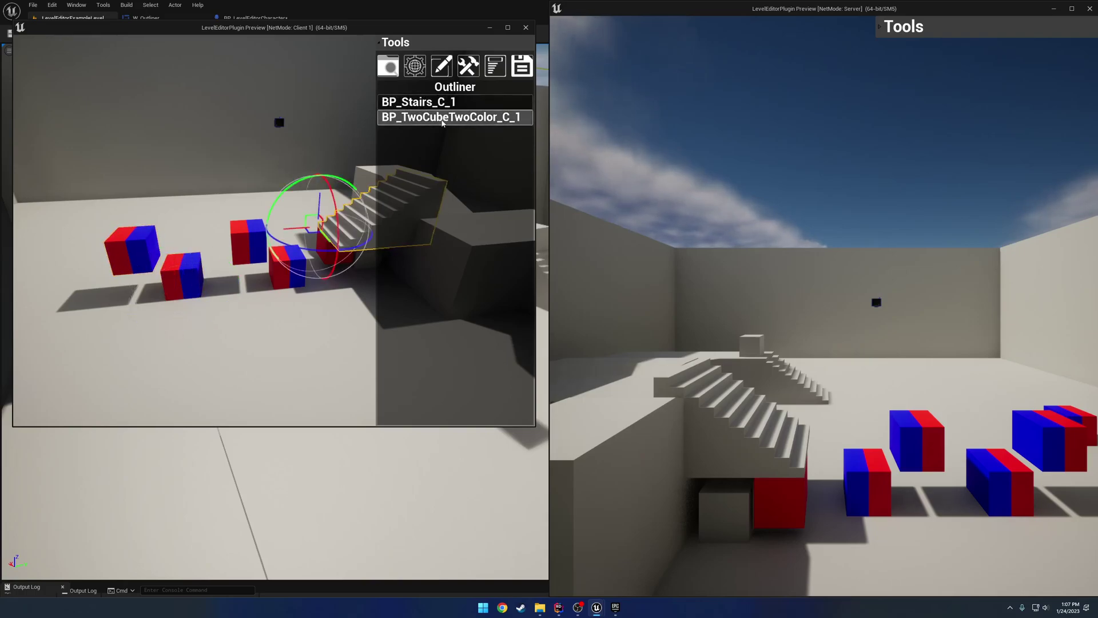
- Stop the preview, connect Get All Actors' return value to the For Each Loop array in W_Outliner, and replay the level
{"action": "key", "text": "Delete"}
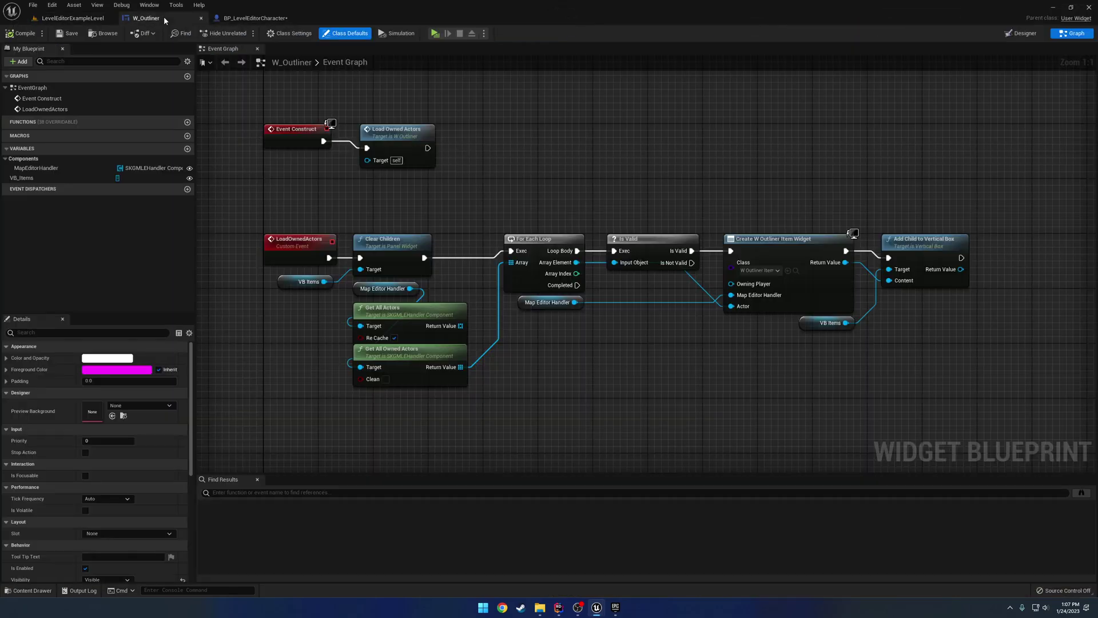
{"action": "left_click_drag", "start_coordinate": [460, 325], "coordinate": [511, 263]}
{"action": "left_click", "coordinate": [72, 18]}
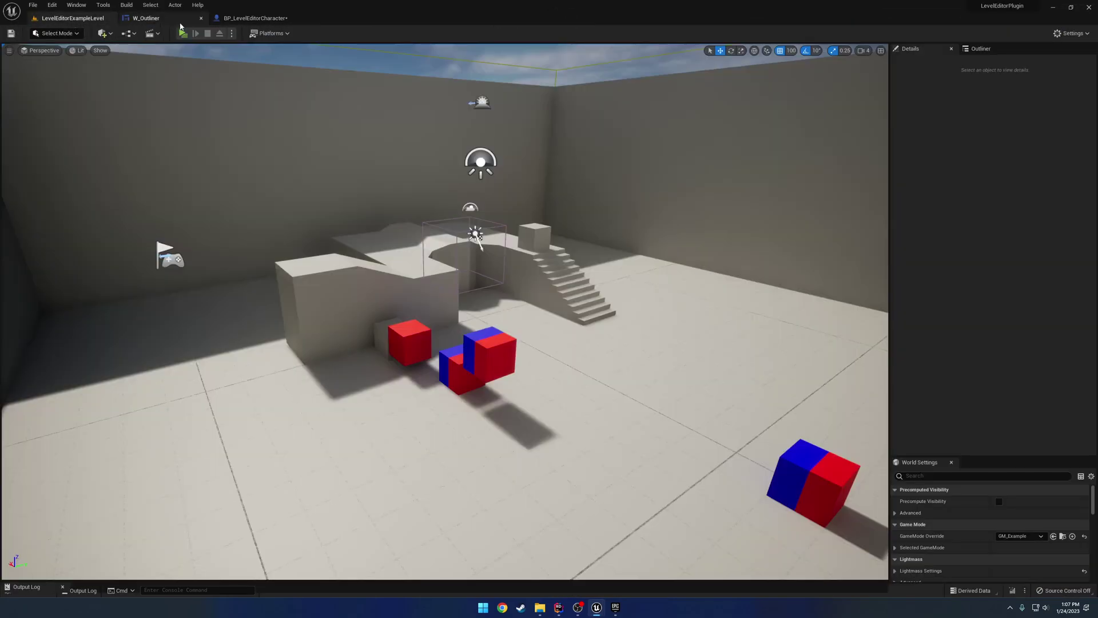
{"action": "left_click", "coordinate": [186, 35]}
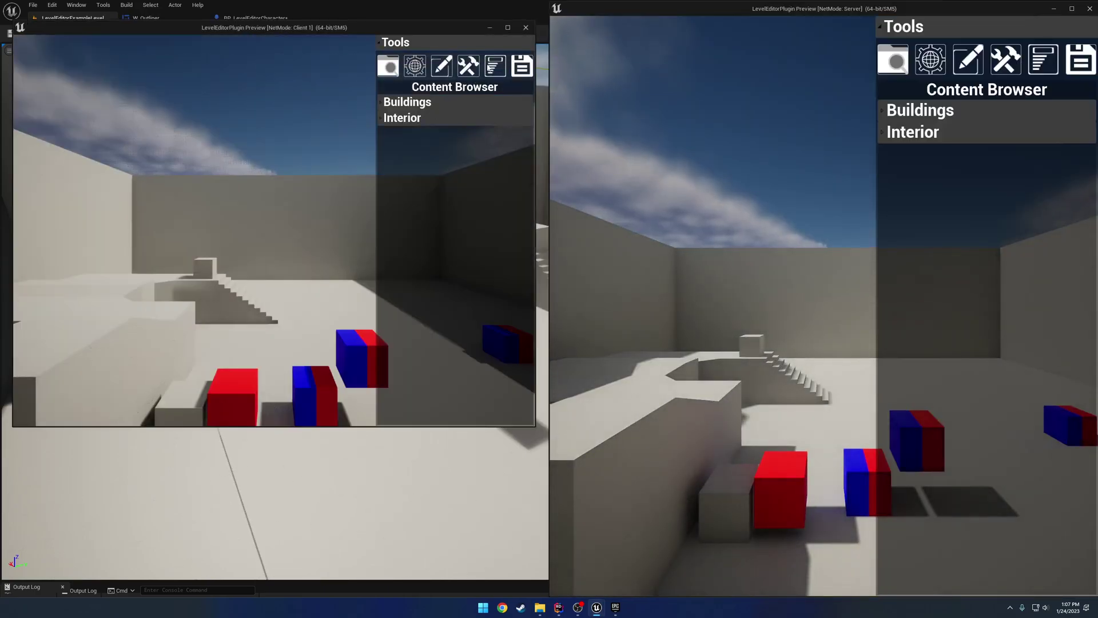
- Check the client's Outliner by selecting listed actors from BP_Bump through BP_Wall2, and inspect the selected wall in the level
{"action": "left_click", "coordinate": [496, 67]}
{"action": "left_click", "coordinate": [432, 105]}
{"action": "left_click", "coordinate": [435, 122]}
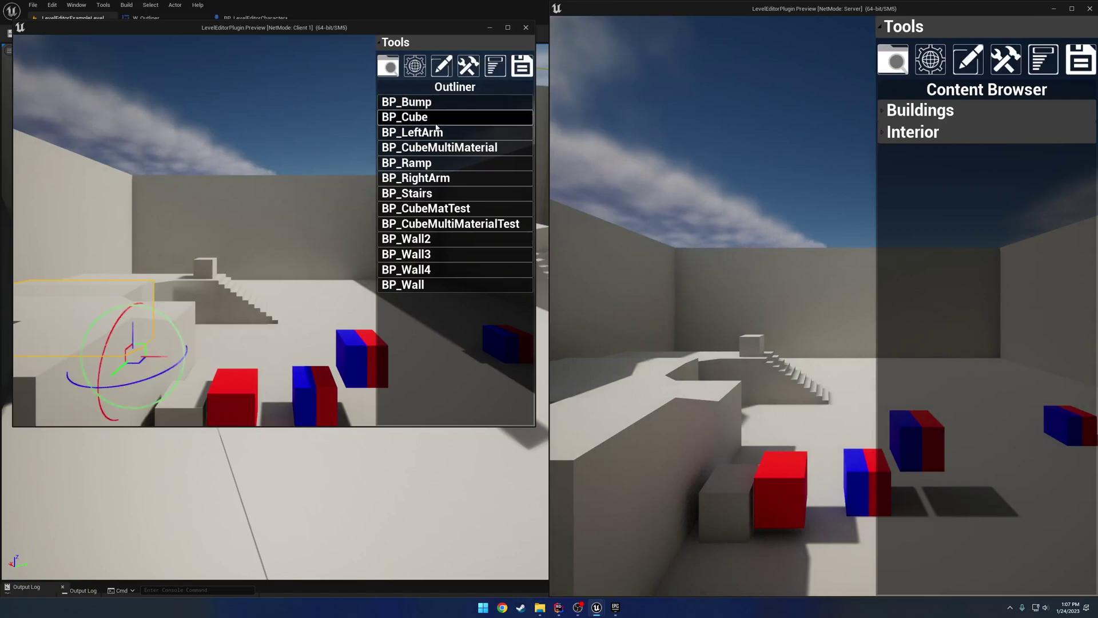
{"action": "left_click", "coordinate": [437, 134]}
{"action": "left_click", "coordinate": [442, 164]}
{"action": "left_click", "coordinate": [444, 179]}
{"action": "left_click", "coordinate": [444, 195]}
{"action": "left_click", "coordinate": [445, 210]}
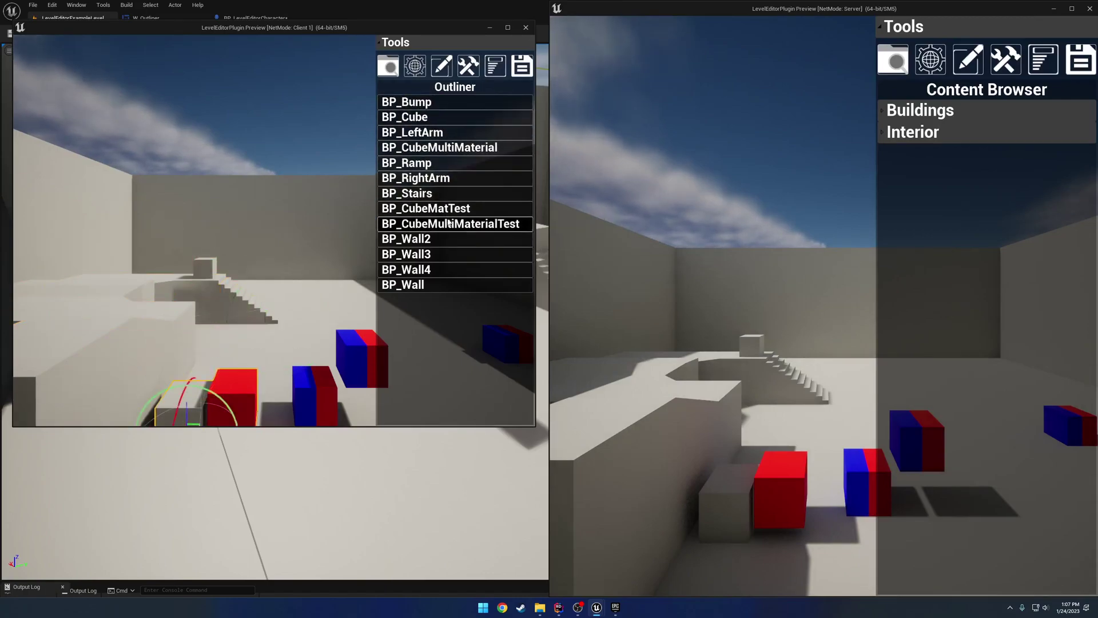
{"action": "left_click", "coordinate": [446, 224]}
{"action": "left_click", "coordinate": [448, 240]}
{"action": "right_click_drag", "start_coordinate": [370, 243], "coordinate": [501, 249]}
{"action": "key", "text": "s"}
{"action": "right_click_drag", "start_coordinate": [307, 242], "coordinate": [377, 243]}
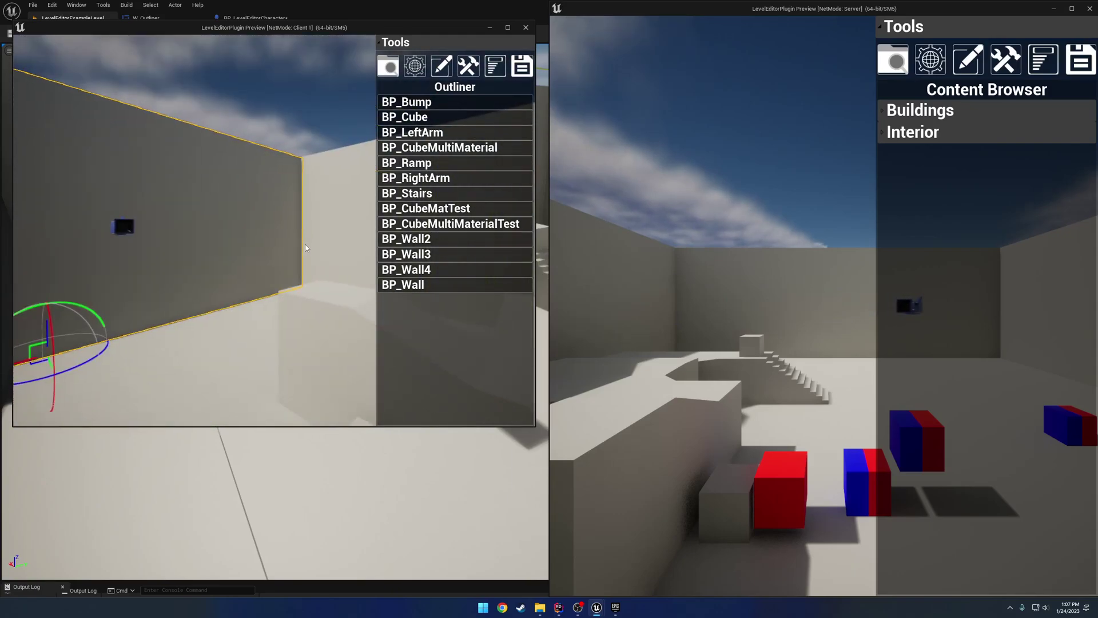
- End the two-window preview, close the W_Outliner blueprint, and play the level in the selected viewport
{"action": "key", "text": "Escape"}
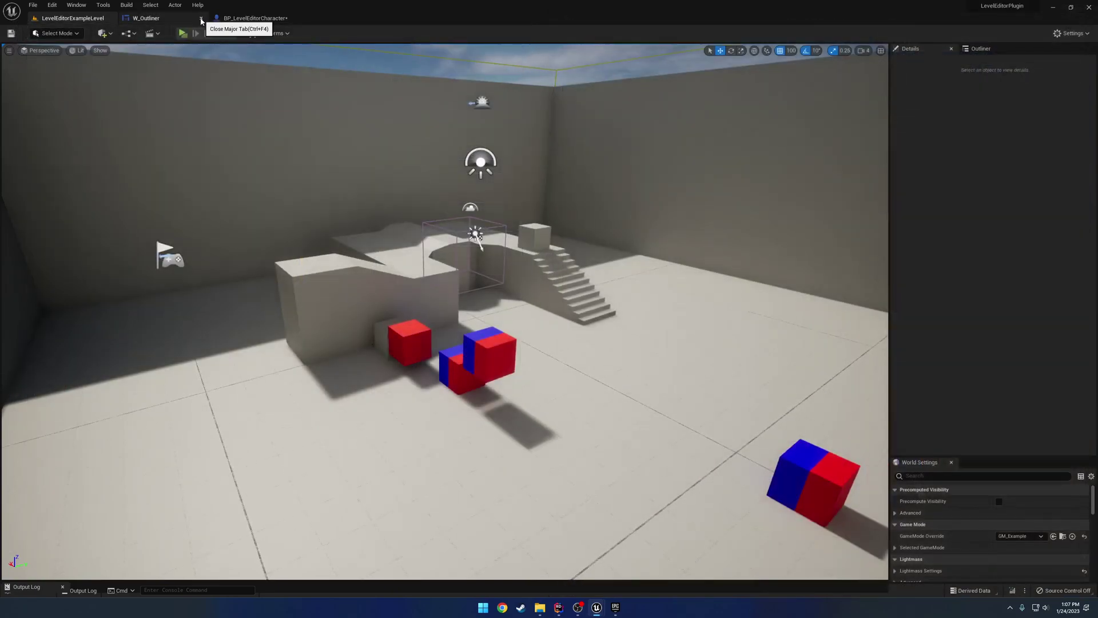
{"action": "left_click", "coordinate": [204, 18]}
{"action": "left_click", "coordinate": [231, 34]}
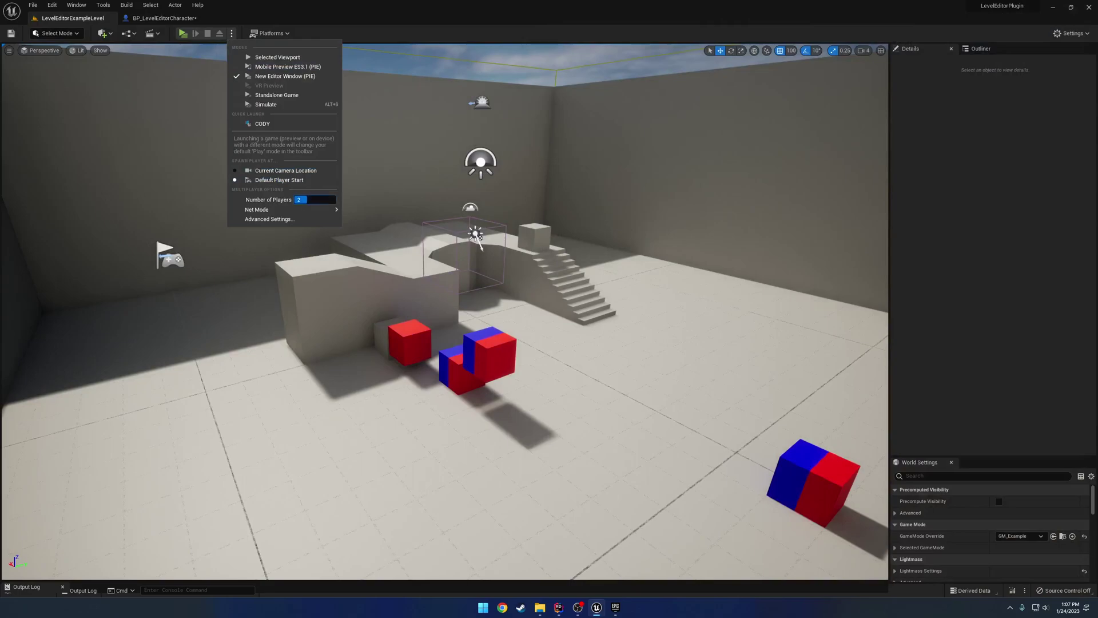
{"action": "left_click", "coordinate": [298, 58]}
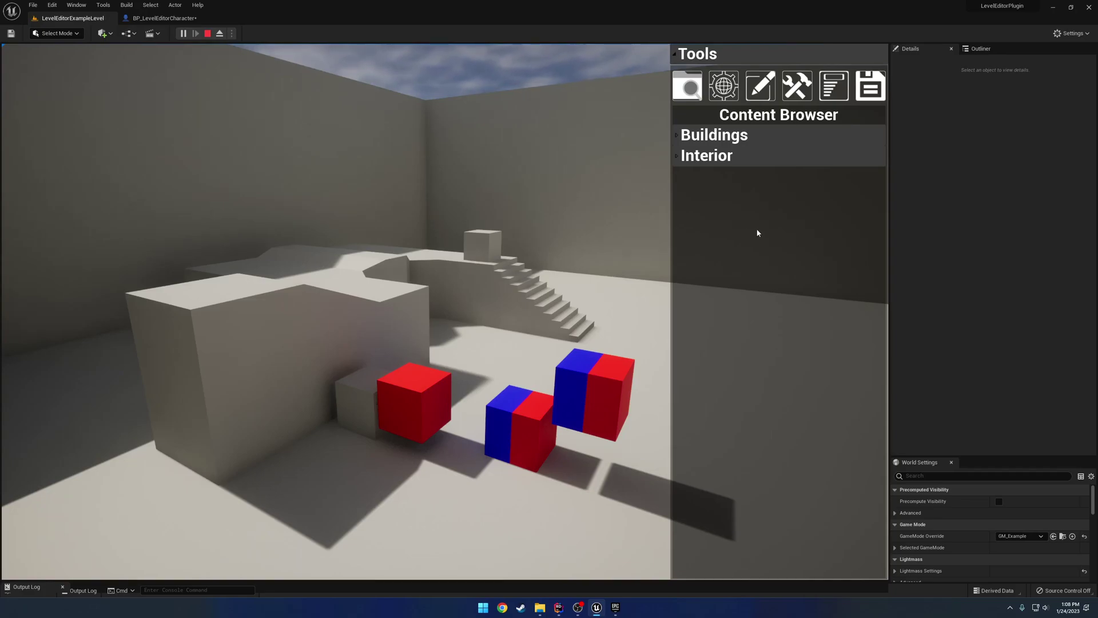
- Expand the Interior and Buildings categories in the in-game Content Browser
{"action": "left_click", "coordinate": [718, 156]}
{"action": "left_click", "coordinate": [715, 135]}
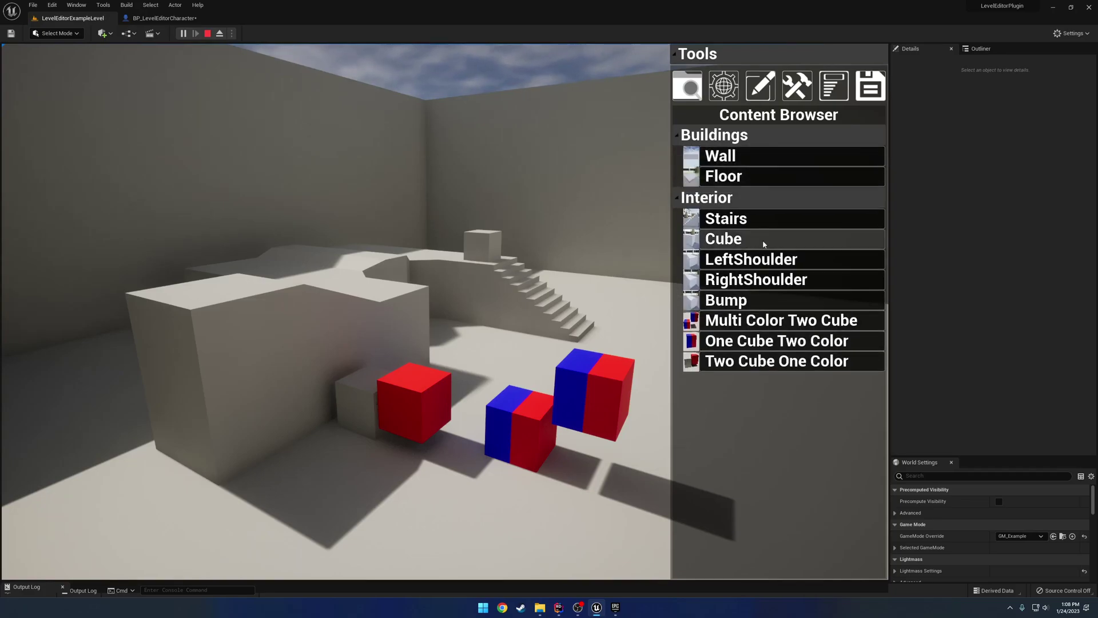
- Open the in-game Details panel and switch BP_Ramp's material through blue and red, ending on MI_ExampleObjectsWhite
{"action": "left_click", "coordinate": [724, 87]}
{"action": "left_click", "coordinate": [763, 85]}
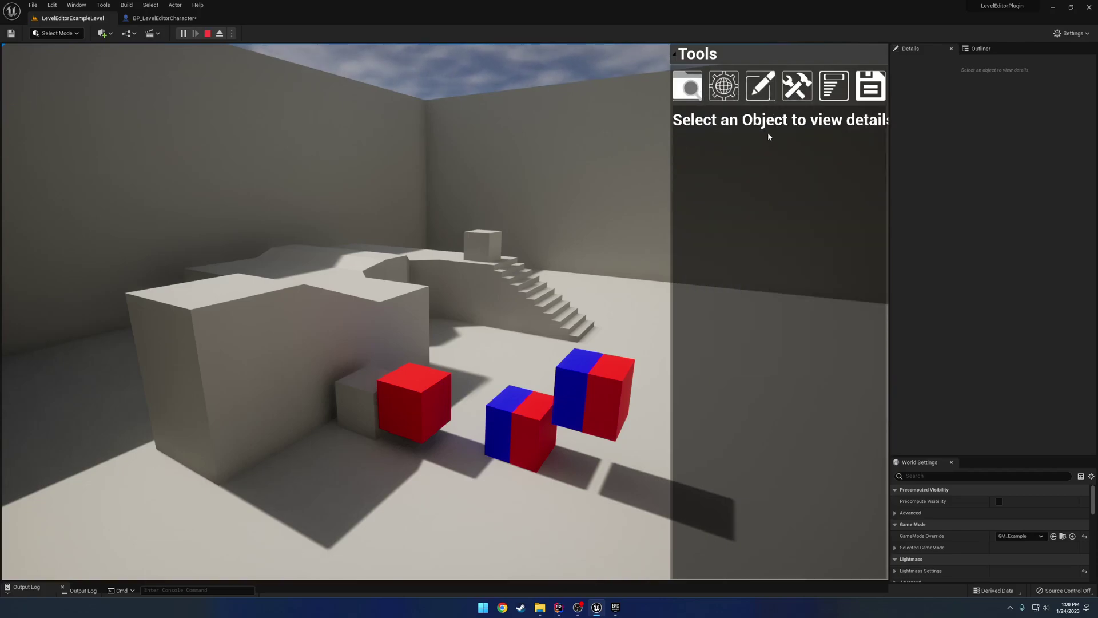
{"action": "right_click_drag", "start_coordinate": [395, 254], "coordinate": [352, 281]}
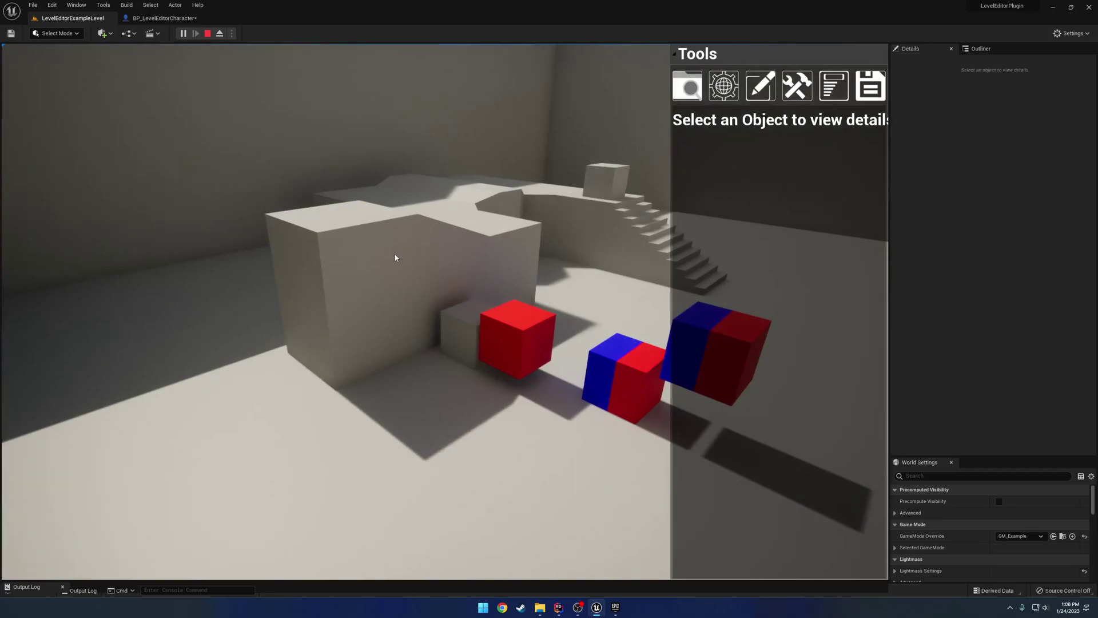
{"action": "left_click", "coordinate": [395, 258]}
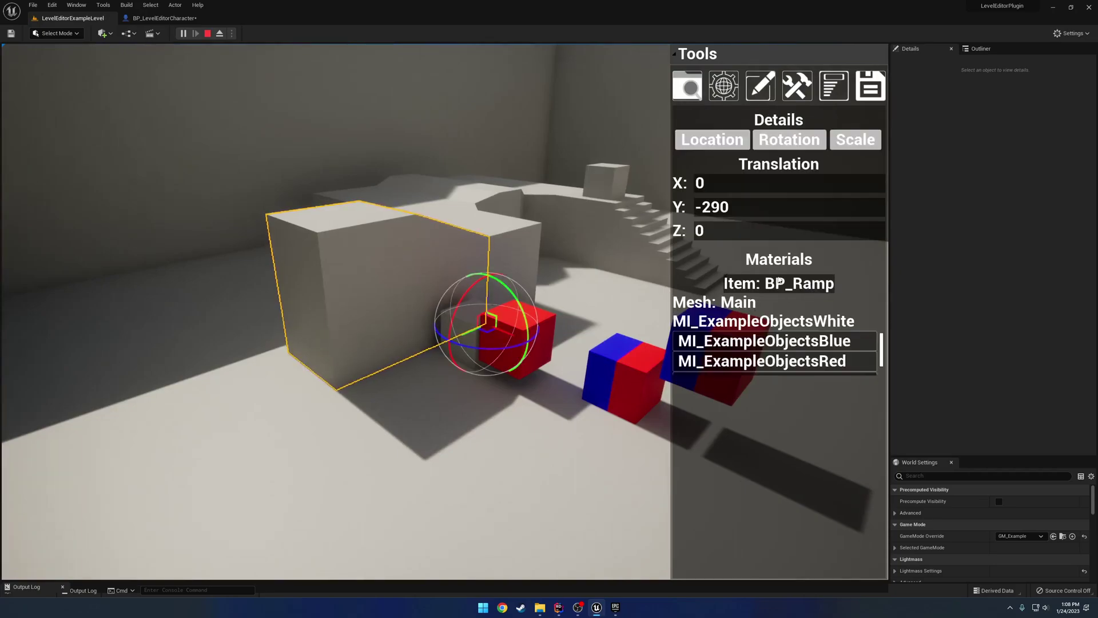
{"action": "left_click", "coordinate": [800, 342]}
{"action": "left_click", "coordinate": [743, 362]}
{"action": "left_click", "coordinate": [809, 343]}
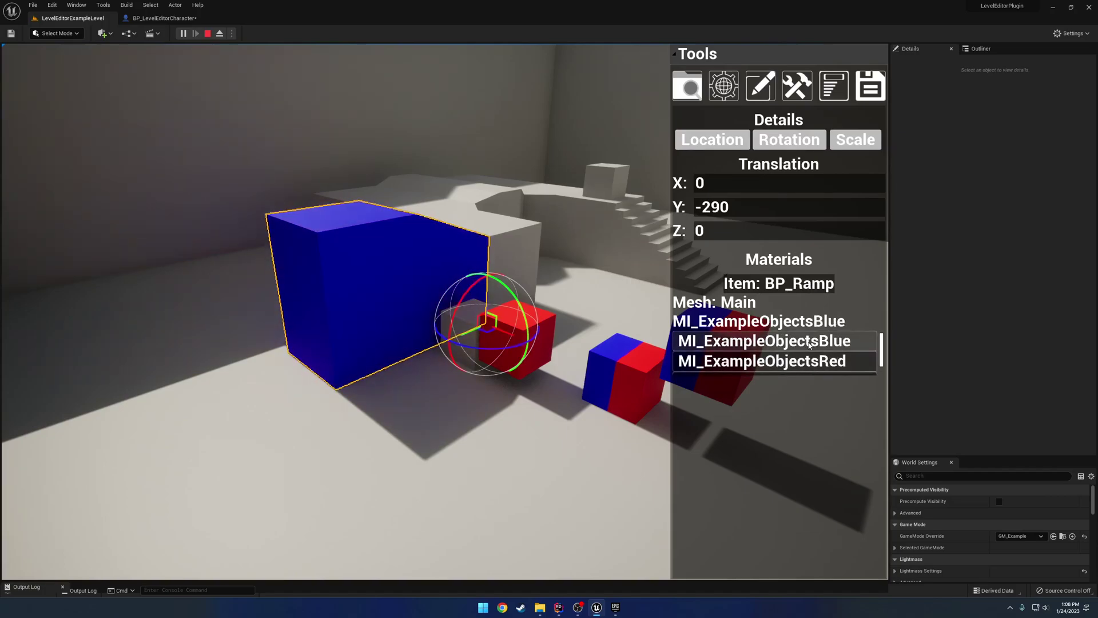
{"action": "scroll", "coordinate": [809, 346], "scroll_direction": "down", "scroll_amount": 1}
{"action": "left_click", "coordinate": [801, 364]}
- Set BP_CubeMatTest's Main mesh material to MI_ExampleObjectsBlue and its Secondary mesh material to MI_ExampleObjectsWhite
{"action": "right_click_drag", "start_coordinate": [487, 343], "coordinate": [646, 344]}
{"action": "left_click", "coordinate": [391, 354]}
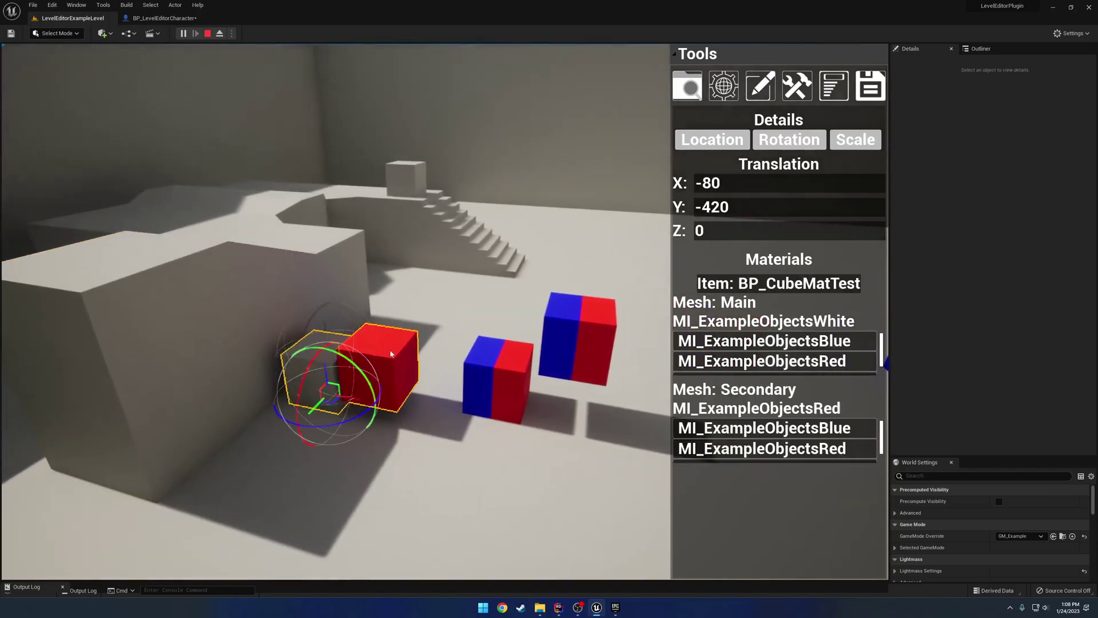
{"action": "key", "text": "w"}
{"action": "right_click_drag", "start_coordinate": [391, 353], "coordinate": [410, 346]}
{"action": "key", "text": "a"}
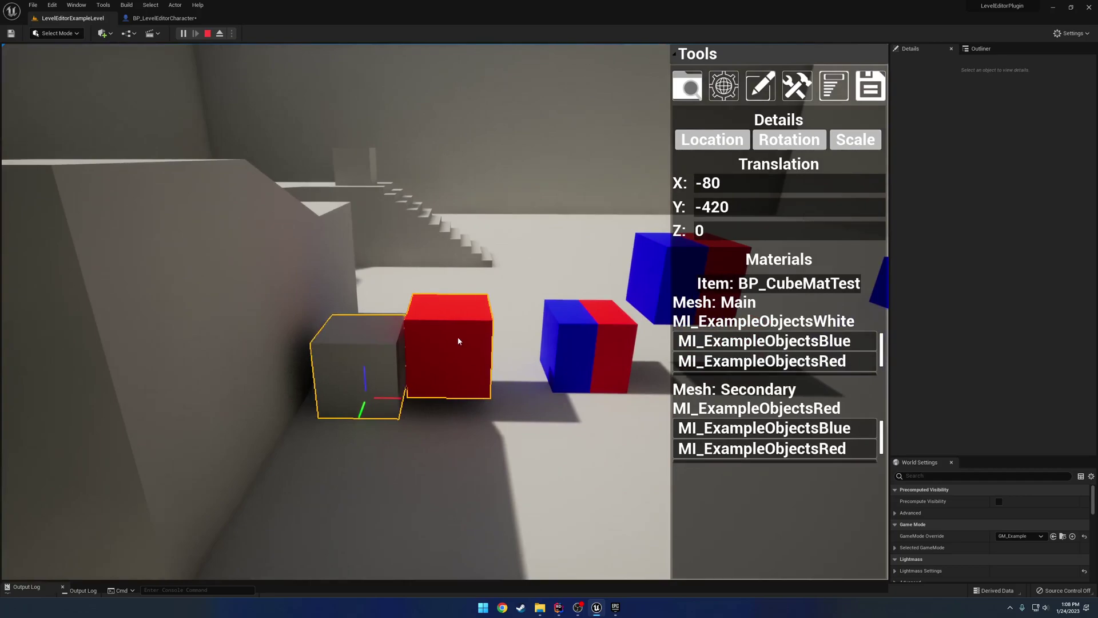
{"action": "key", "text": "e"}
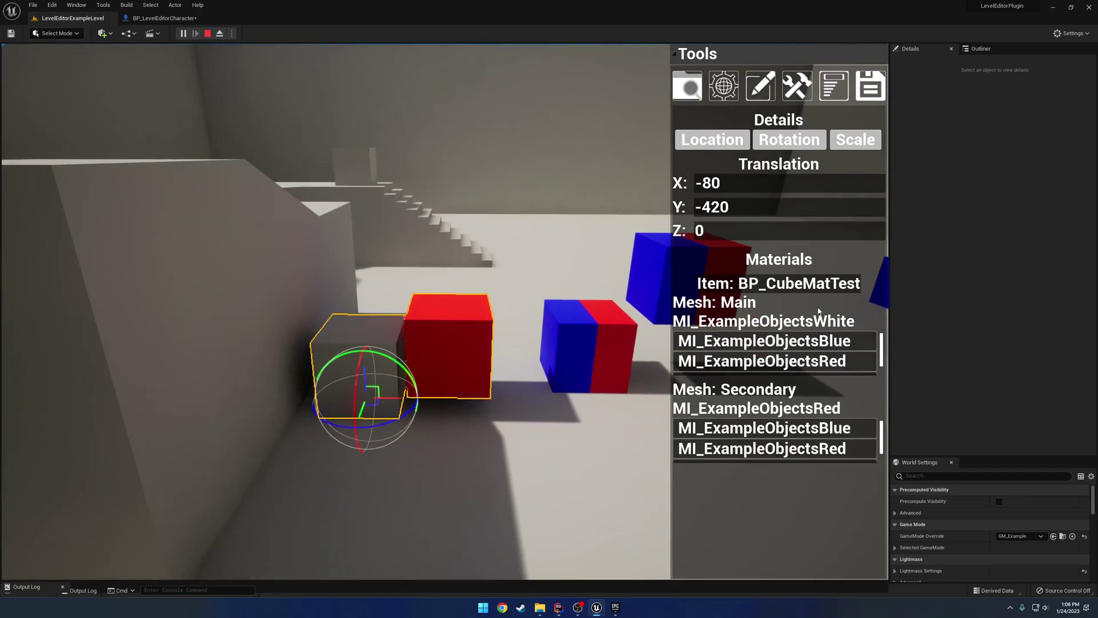
{"action": "left_click", "coordinate": [818, 341]}
{"action": "scroll", "coordinate": [821, 449], "scroll_direction": "down", "scroll_amount": 1}
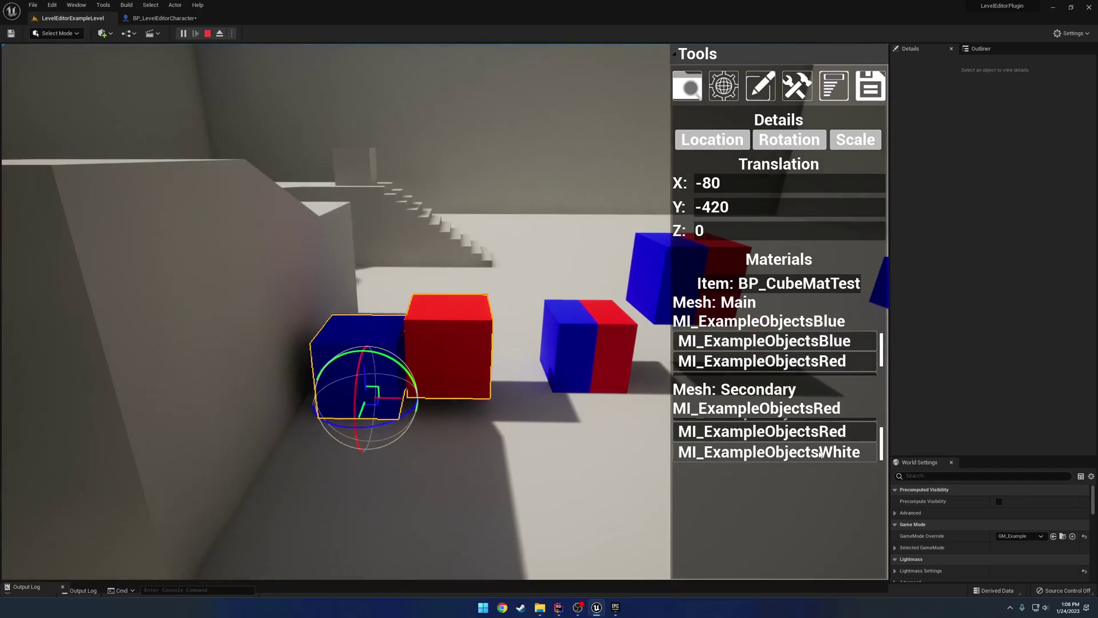
{"action": "left_click", "coordinate": [820, 452]}
- On BP_CubeMultiMaterialTest, set both Main mesh slots to MI_ExampleObjectsWhite and the first Main1 slot to MI_ExampleObjectsRed
{"action": "right_click_drag", "start_coordinate": [545, 356], "coordinate": [471, 312]}
{"action": "left_click", "coordinate": [469, 312]}
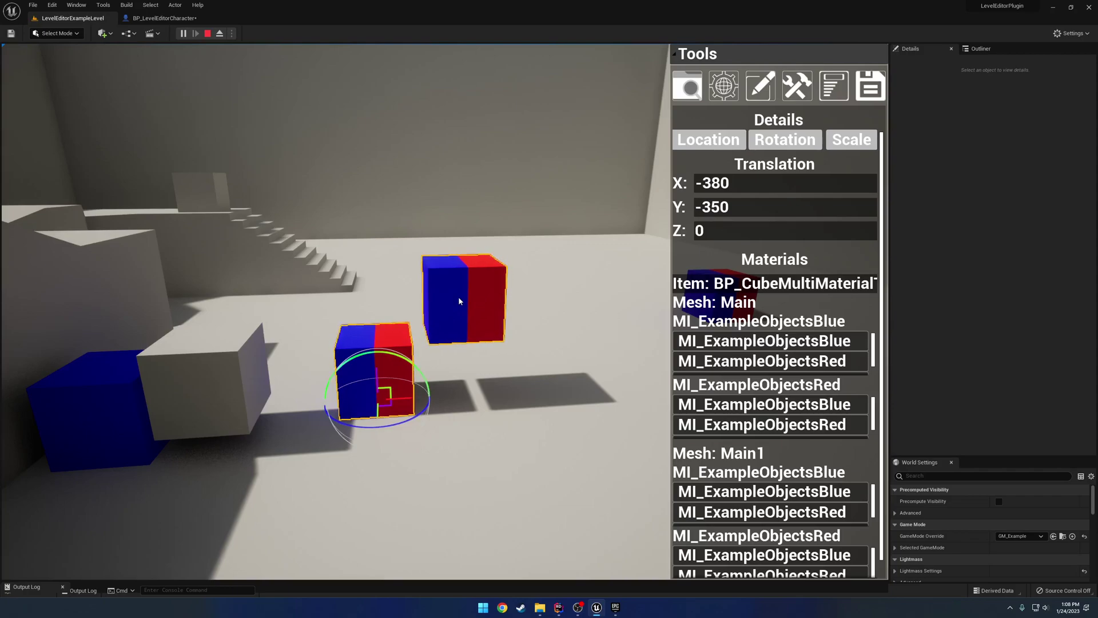
{"action": "scroll", "coordinate": [800, 366], "scroll_direction": "down", "scroll_amount": 1}
{"action": "scroll", "coordinate": [800, 351], "scroll_direction": "down", "scroll_amount": 1}
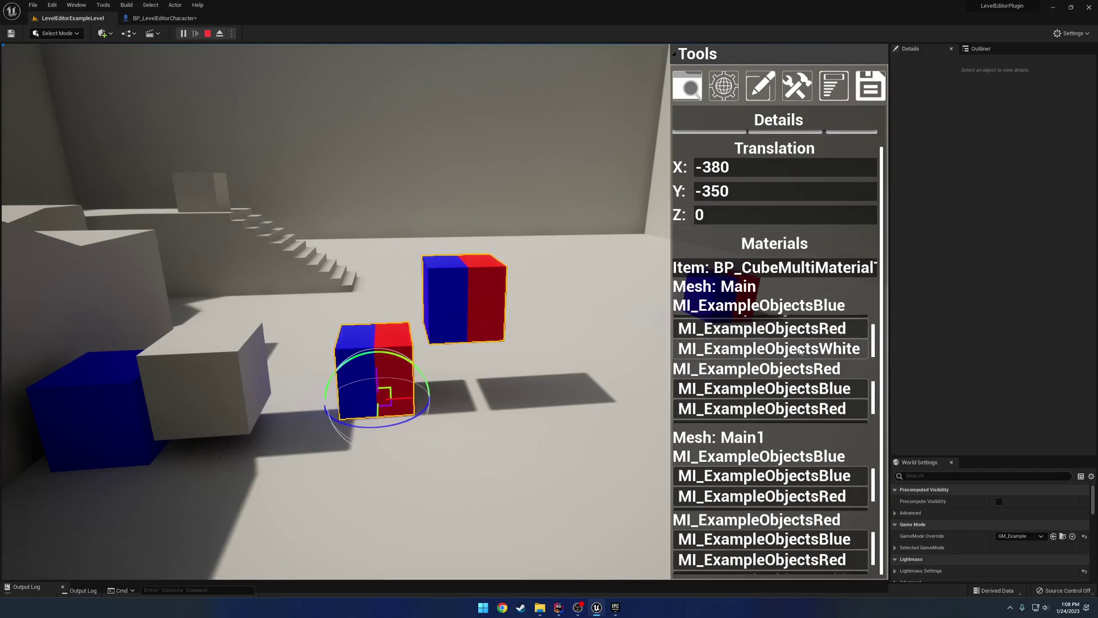
{"action": "left_click", "coordinate": [800, 349]}
{"action": "left_click", "coordinate": [807, 410]}
{"action": "scroll", "coordinate": [816, 482], "scroll_direction": "down", "scroll_amount": 1}
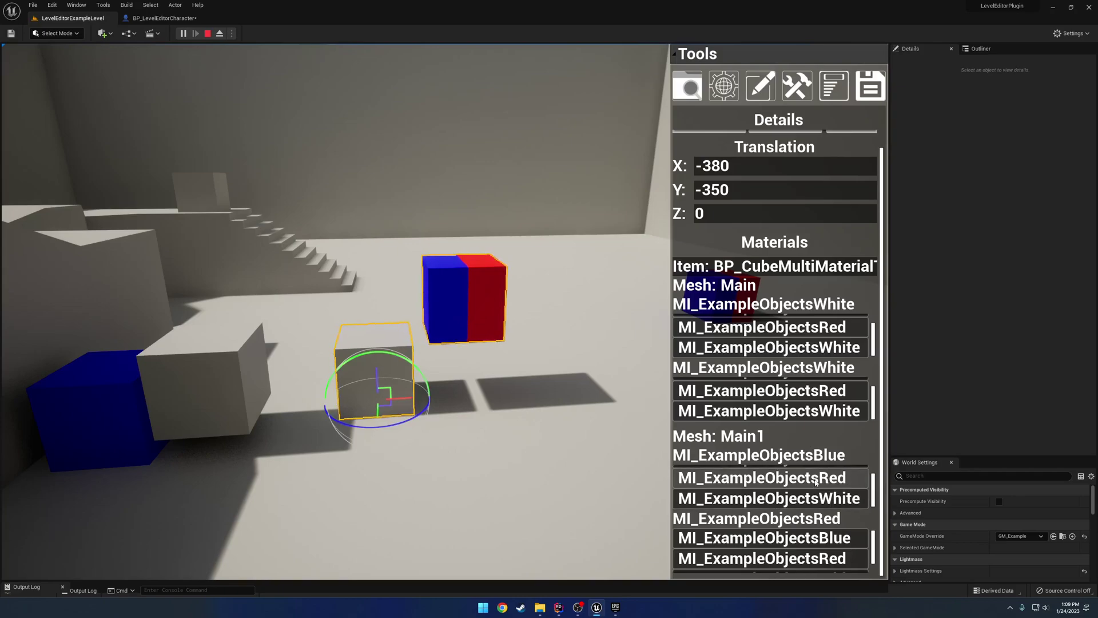
{"action": "left_click", "coordinate": [816, 478]}
- Set both Main mesh material slots of the distant BP_CubeMultiMaterial cube to MI_ExampleObjectsWhite
{"action": "left_click", "coordinate": [595, 292]}
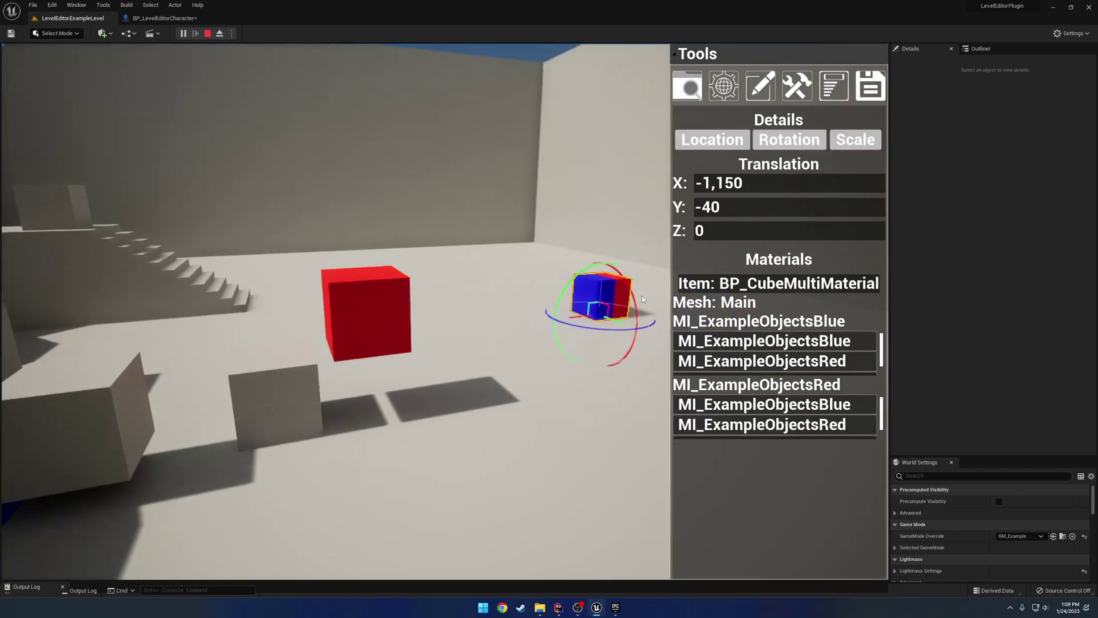
{"action": "scroll", "coordinate": [773, 351], "scroll_direction": "down", "scroll_amount": 1}
{"action": "left_click", "coordinate": [769, 364]}
{"action": "scroll", "coordinate": [773, 415], "scroll_direction": "down", "scroll_amount": 1}
{"action": "left_click", "coordinate": [770, 428]}
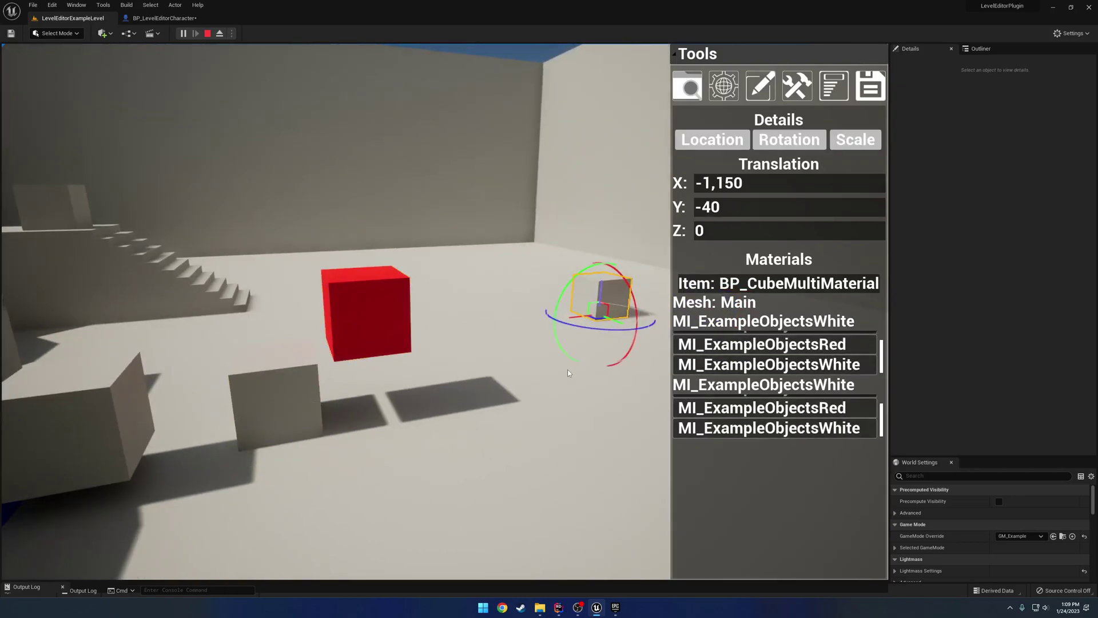
- Select the stairs in the level and show the in-game Outliner
{"action": "key", "text": "s"}
{"action": "right_click_drag", "start_coordinate": [493, 303], "coordinate": [500, 300]}
{"action": "left_click", "coordinate": [551, 332]}
{"action": "right_click_drag", "start_coordinate": [551, 331], "coordinate": [566, 331]}
{"action": "key", "text": "d"}
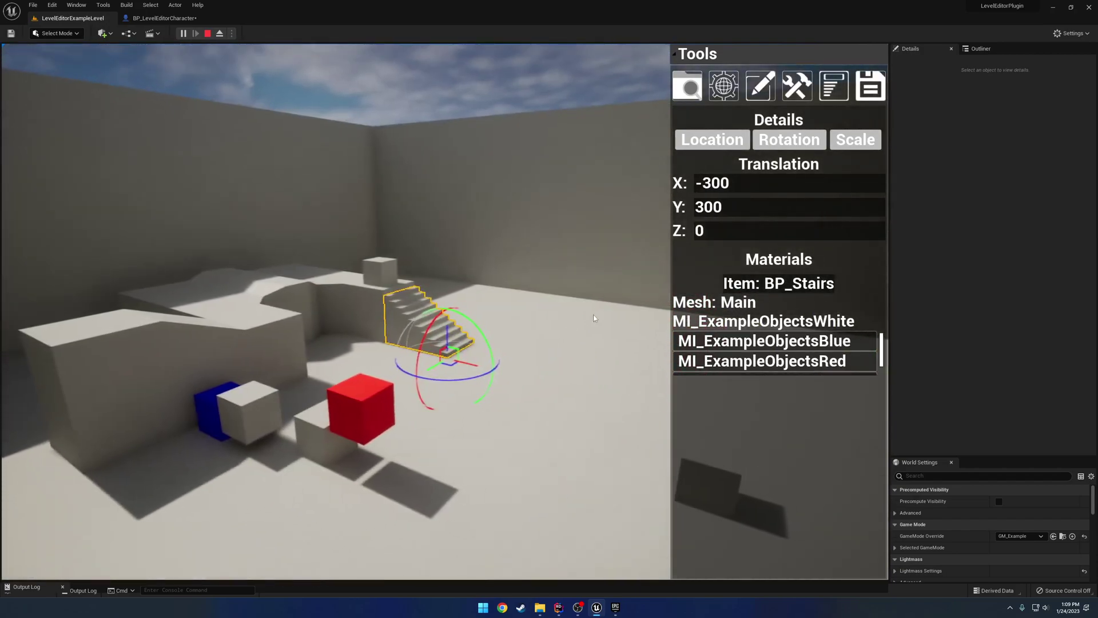
{"action": "left_click", "coordinate": [839, 87]}
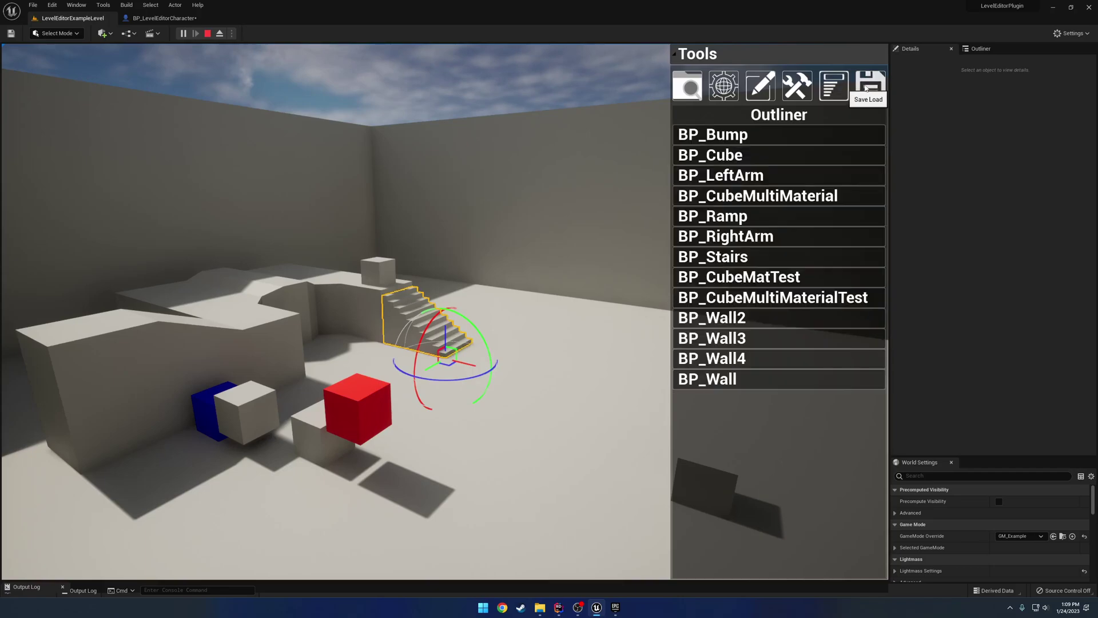
- Name the map DEMO, duplicate the stairs once along the floor and once upward, and save the map
{"action": "left_click", "coordinate": [868, 87]}
{"action": "left_click", "coordinate": [779, 140]}
{"action": "type", "text": "DEMO"}
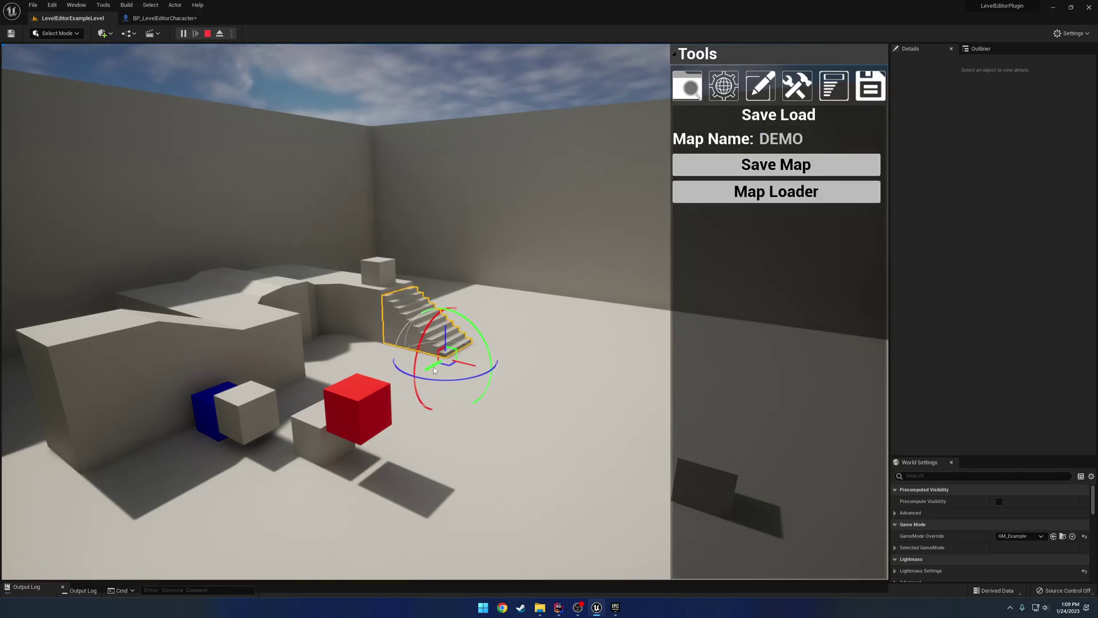
{"action": "left_click_drag", "start_coordinate": [435, 371], "coordinate": [404, 421], "text": "alt"}
{"action": "left_click_drag", "start_coordinate": [391, 373], "coordinate": [387, 251], "text": "alt"}
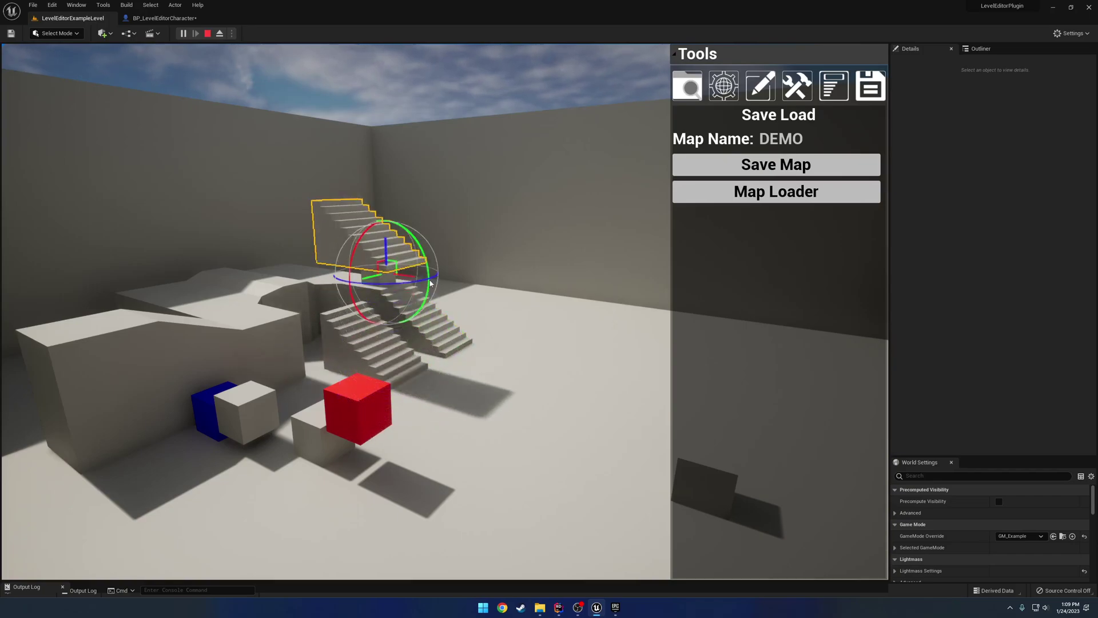
{"action": "left_click", "coordinate": [813, 167]}
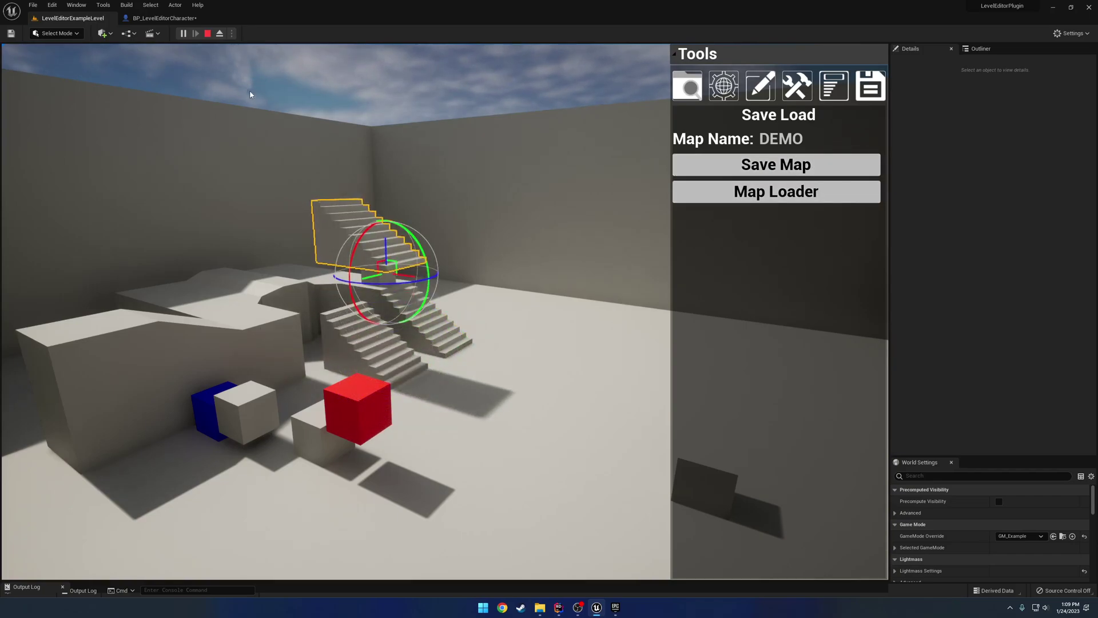
- Restart the play session and load DEMO.skmap through the in-game Map Loader
{"action": "left_click", "coordinate": [208, 33]}
{"action": "left_click", "coordinate": [183, 34]}
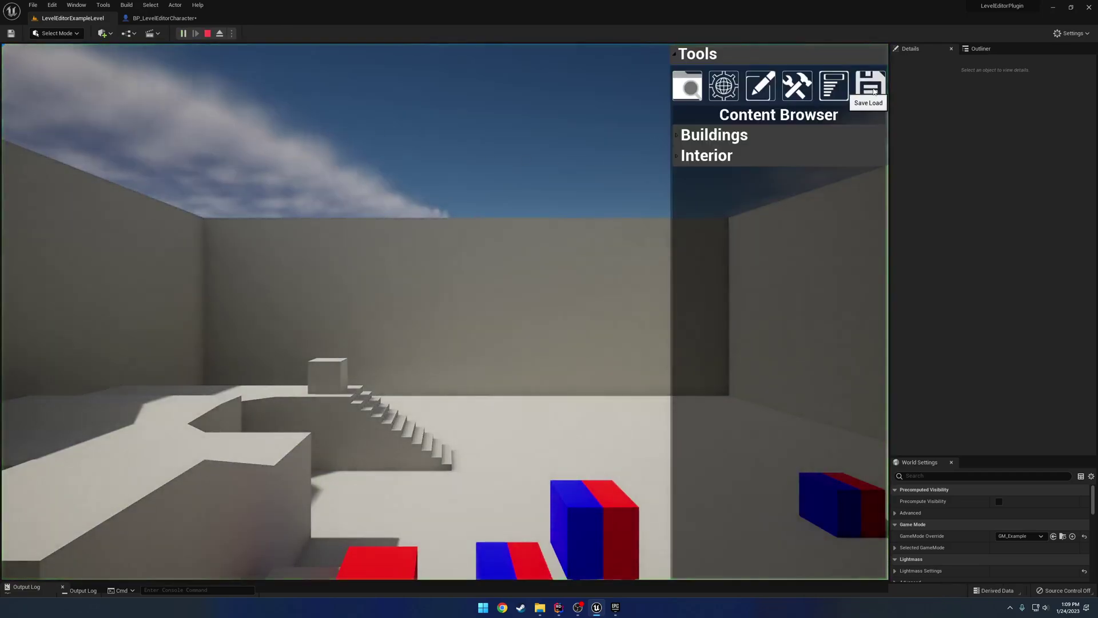
{"action": "left_click", "coordinate": [869, 86]}
{"action": "left_click", "coordinate": [798, 193]}
{"action": "left_click", "coordinate": [776, 151]}
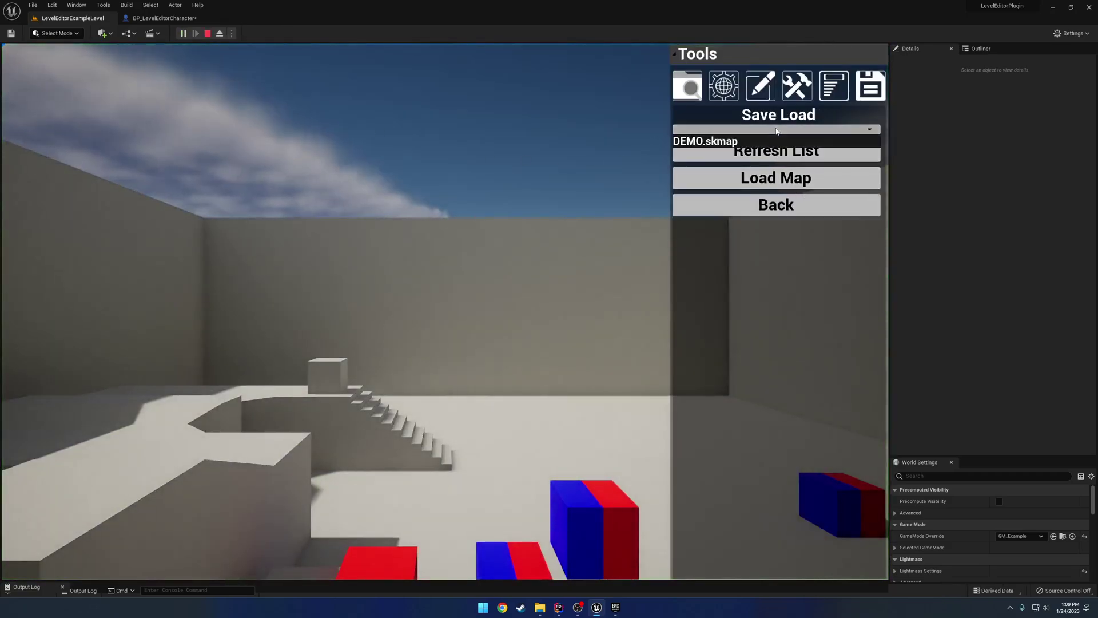
{"action": "left_click", "coordinate": [777, 184]}
{"action": "left_click", "coordinate": [635, 240]}
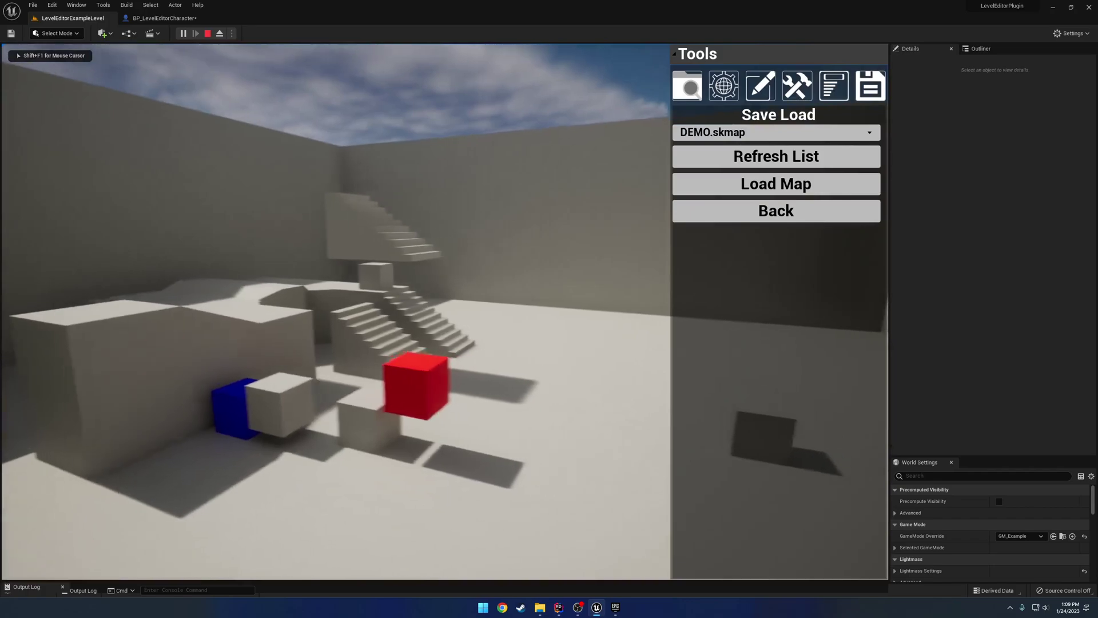
- End the viewport session, play in New Editor Window mode, and collapse the client's Tools panel for a clear view
{"action": "key", "text": "shift+F1"}
{"action": "key", "text": "Escape"}
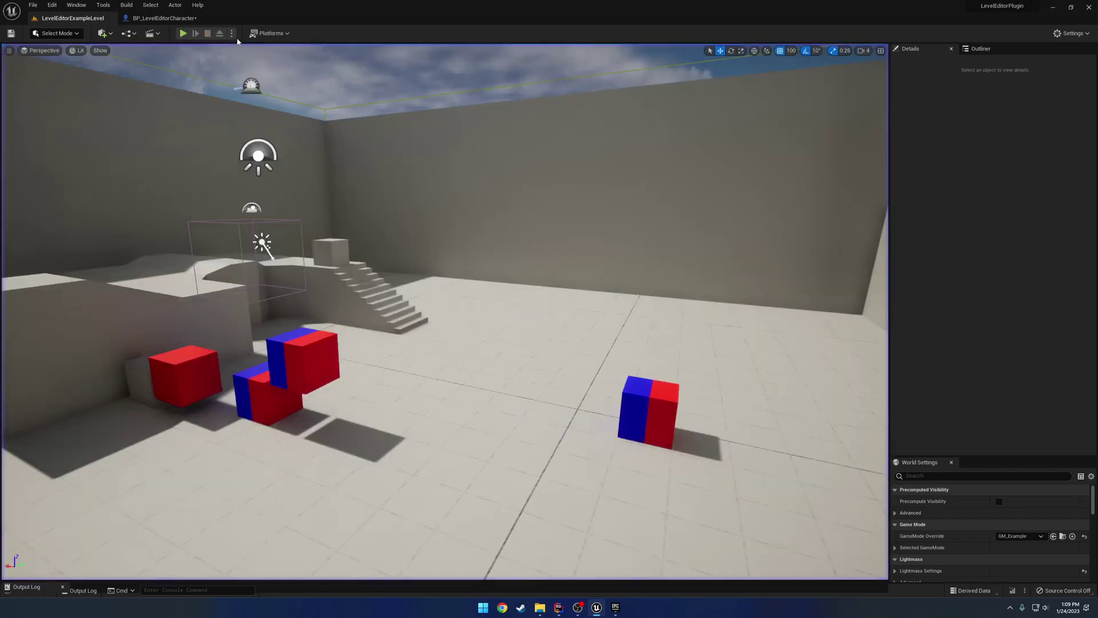
{"action": "left_click", "coordinate": [232, 33]}
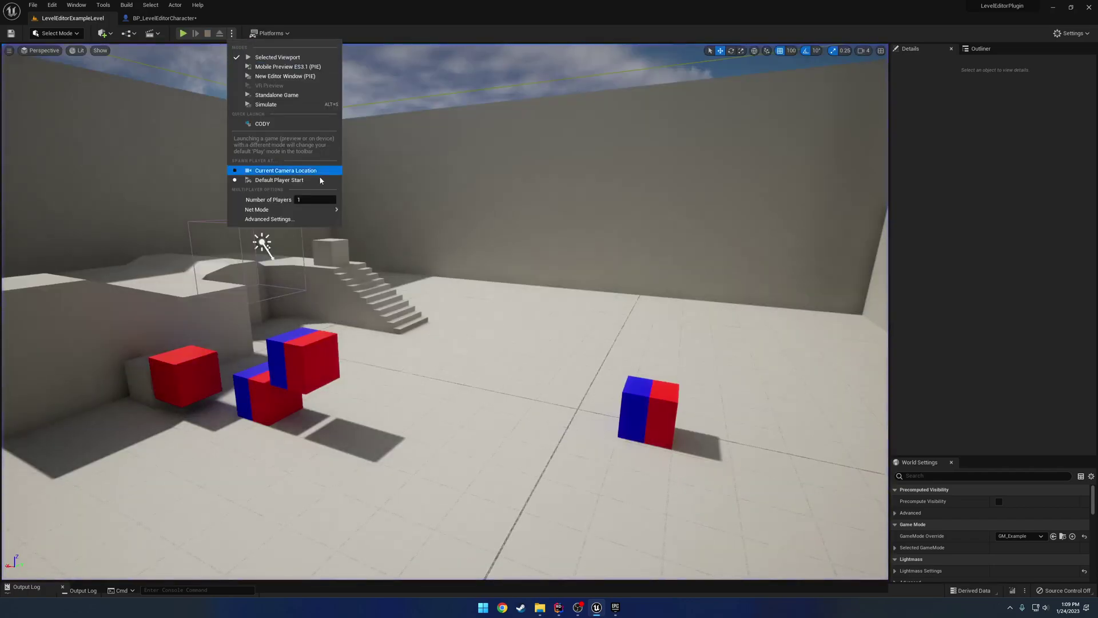
{"action": "left_click", "coordinate": [285, 76]}
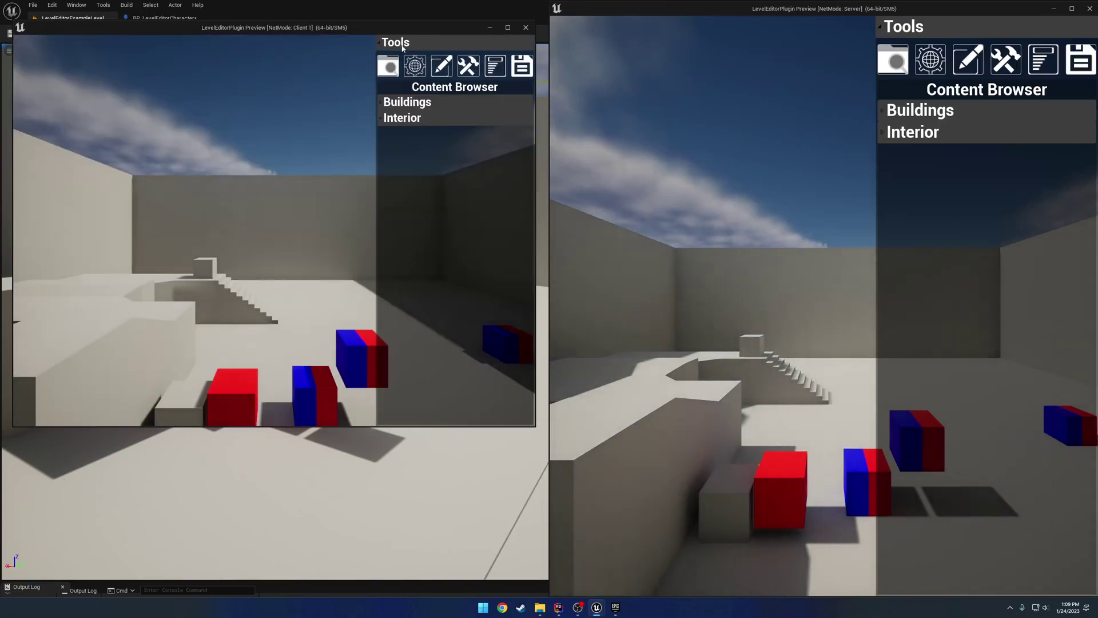
{"action": "left_click", "coordinate": [404, 44]}
{"action": "key", "text": "a"}
{"action": "right_click_drag", "start_coordinate": [334, 157], "coordinate": [378, 166]}
{"action": "key", "text": "s"}
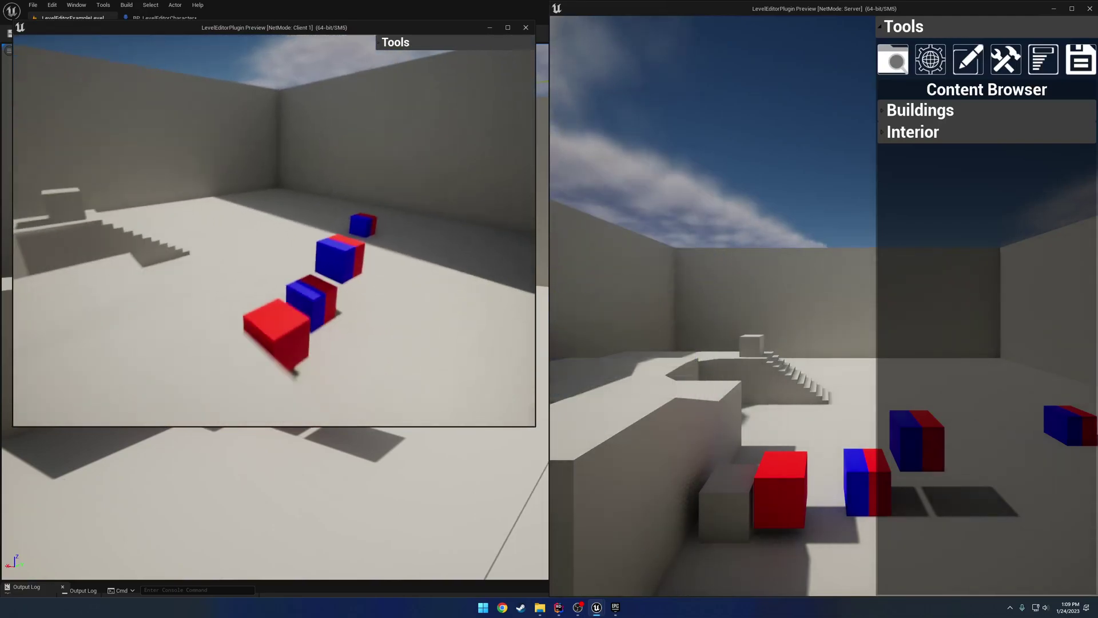
- Load DEMO.skmap from the server window's Map Loader
{"action": "left_click", "coordinate": [1081, 59]}
{"action": "left_click", "coordinate": [1012, 169]}
{"action": "left_click", "coordinate": [976, 109]}
{"action": "left_click", "coordinate": [976, 114]}
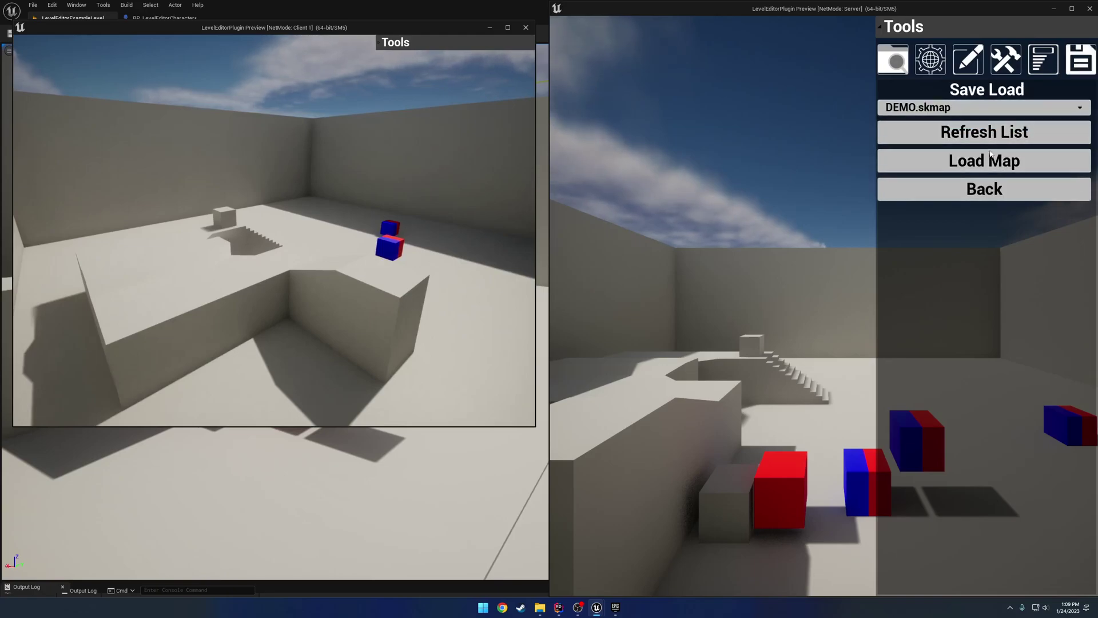
{"action": "left_click", "coordinate": [984, 160]}
- In the client window, move the raised staircase copy down toward the cubes and rotate it
{"action": "key", "text": "d"}
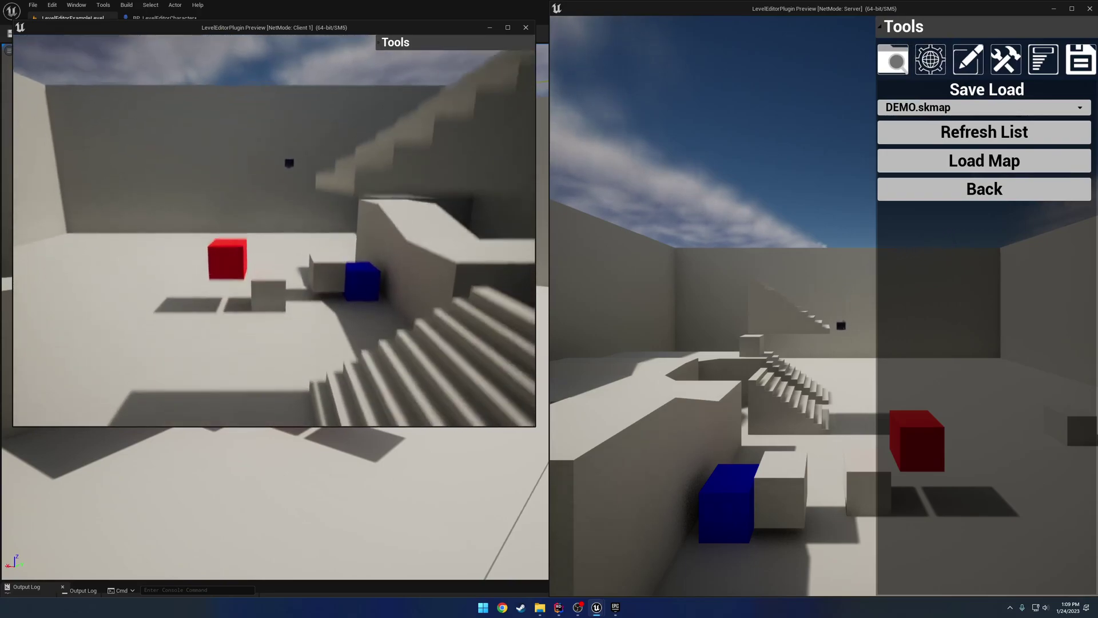
{"action": "key", "text": "s"}
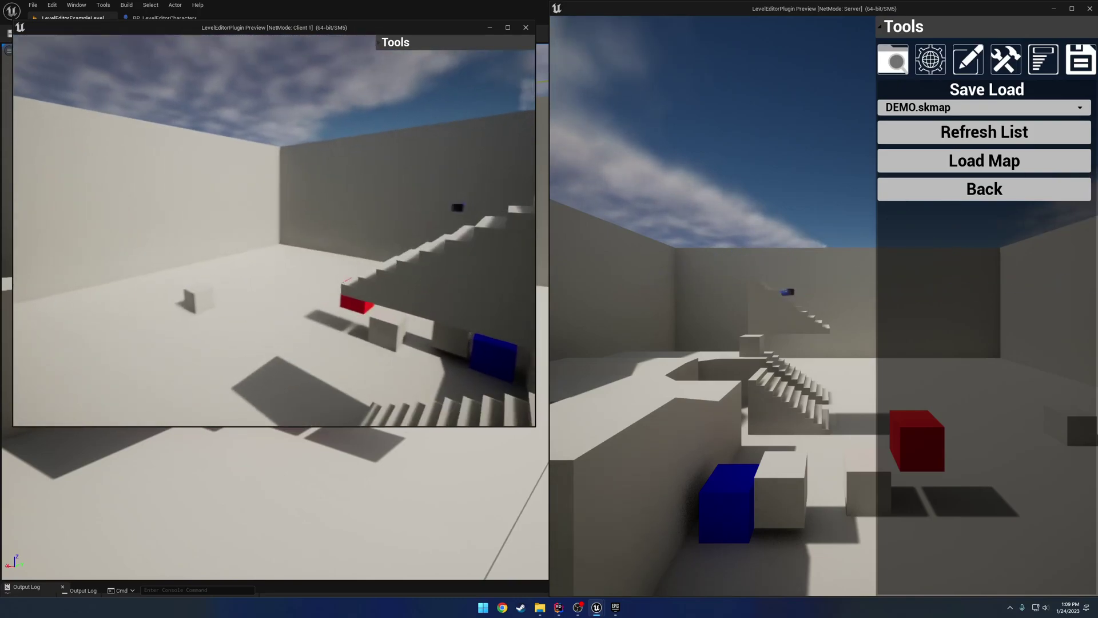
{"action": "left_click", "coordinate": [329, 198]}
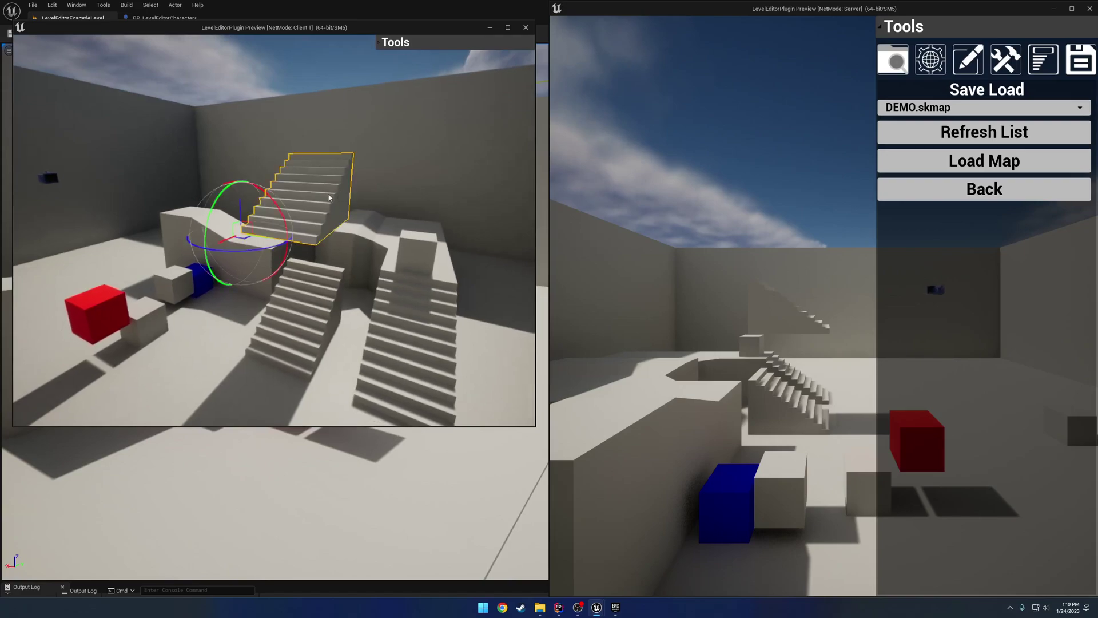
{"action": "left_click_drag", "start_coordinate": [240, 208], "coordinate": [117, 251]}
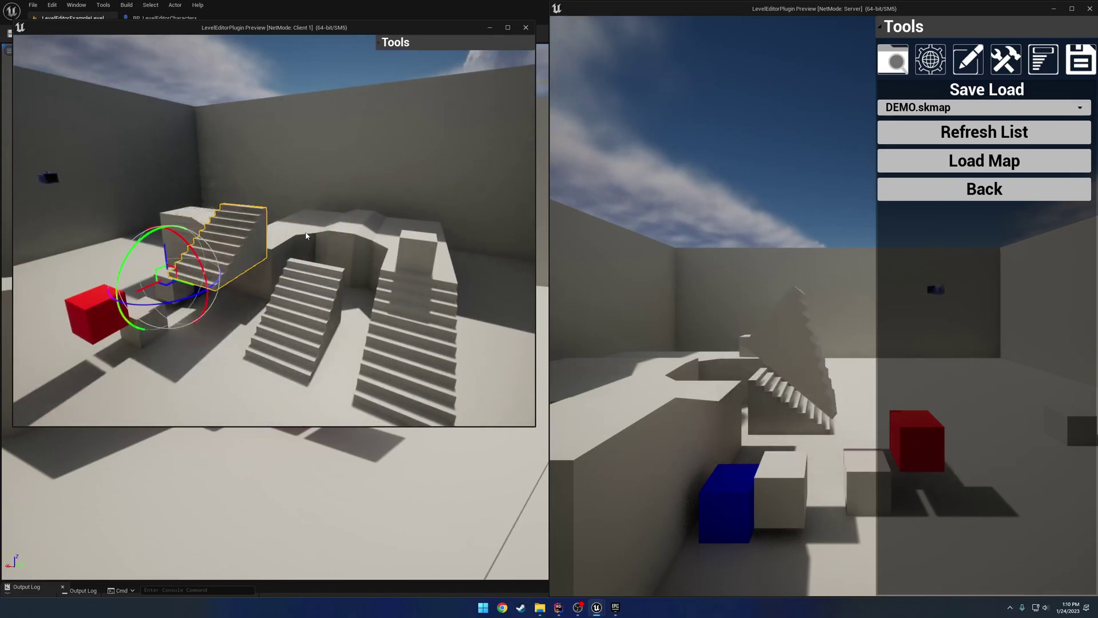
- Undo and redo the staircase's last transform in the client window, and end the multiplayer preview
{"action": "key", "text": "ctrl+z"}
{"action": "key", "text": "ctrl+y"}
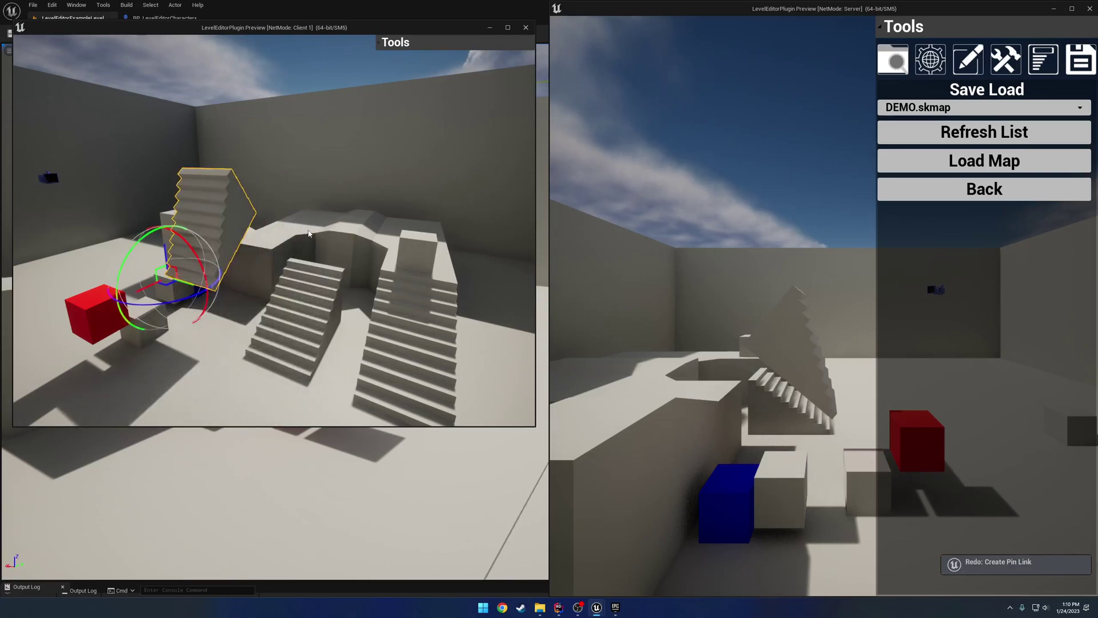
{"action": "key", "text": "ctrl+z"}
{"action": "key", "text": "Escape"}
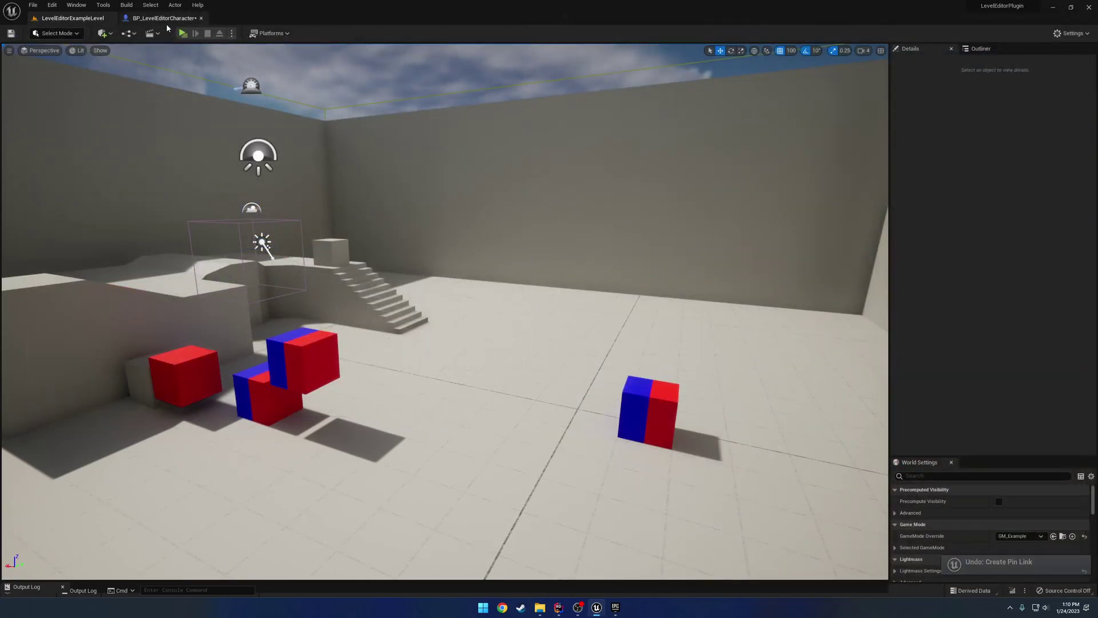
- Examine the Find and Grab calls on the Left Mouse Button and Shift Left Mouse Button events in BP_LevelEditorCharacter's Event Graph
{"action": "left_click", "coordinate": [166, 22]}
{"action": "left_click", "coordinate": [548, 284]}
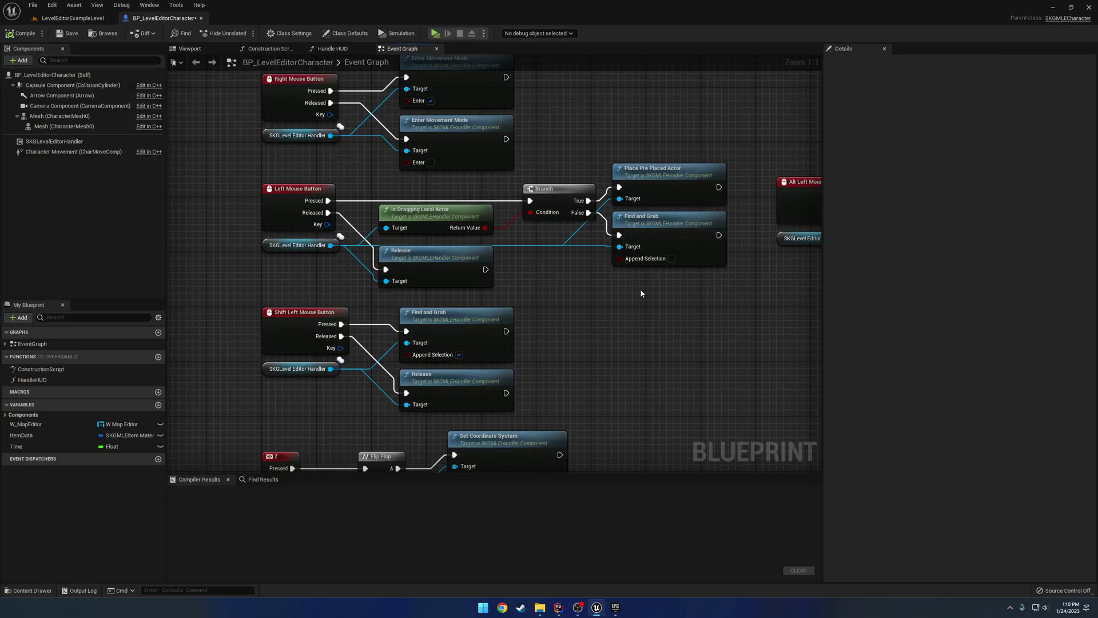
{"action": "left_click", "coordinate": [702, 256]}
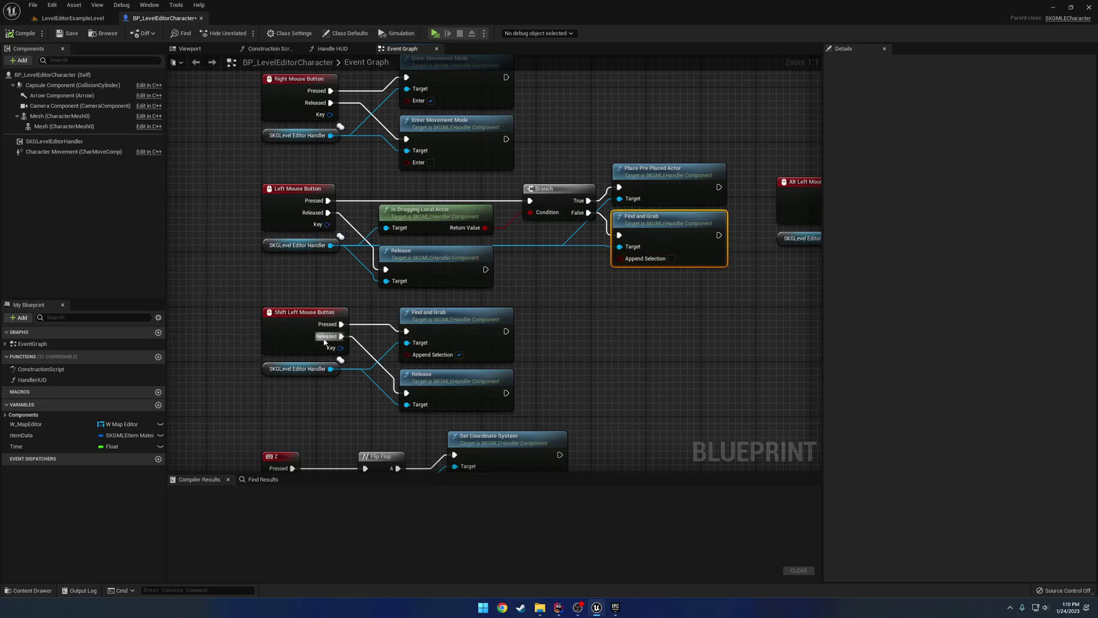
{"action": "left_click", "coordinate": [297, 332]}
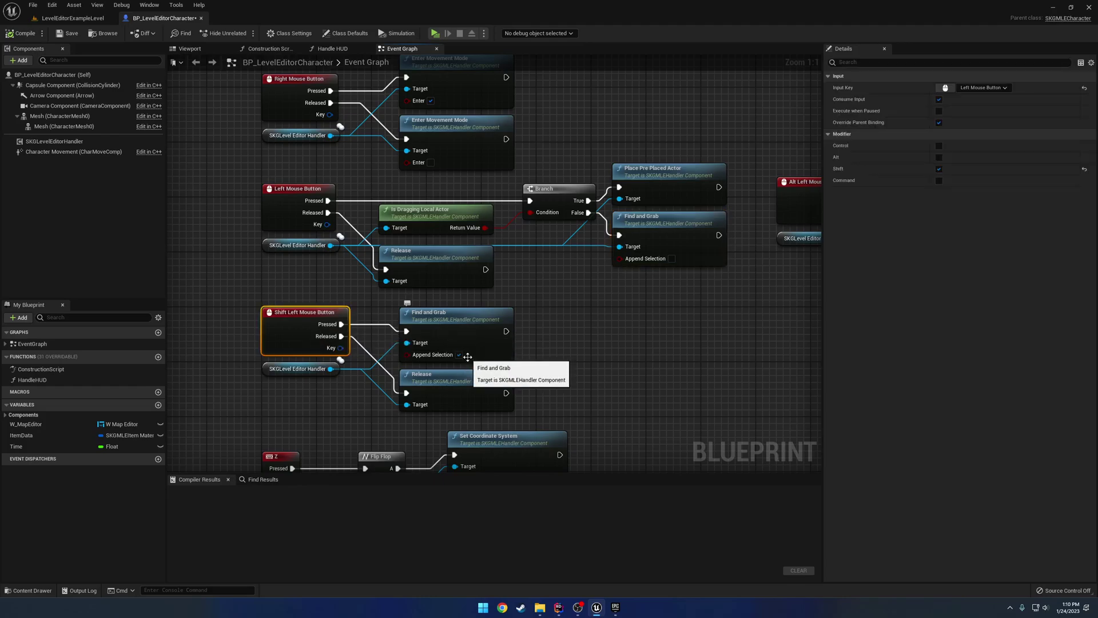
- Examine the Delete Selection call on the Delete event and the Paste call on the Ctrl V event in the Event Graph
{"action": "scroll", "coordinate": [239, 269], "scroll_direction": "down", "scroll_amount": 2}
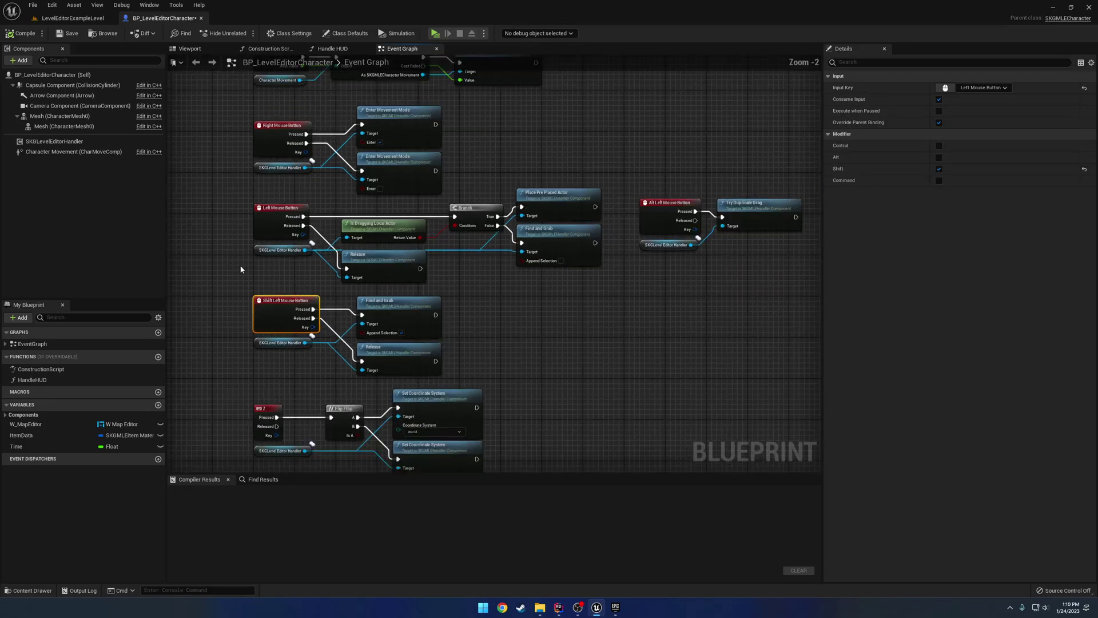
{"action": "right_click_drag", "start_coordinate": [241, 269], "coordinate": [818, 291]}
{"action": "right_click_drag", "start_coordinate": [509, 133], "coordinate": [594, 325]}
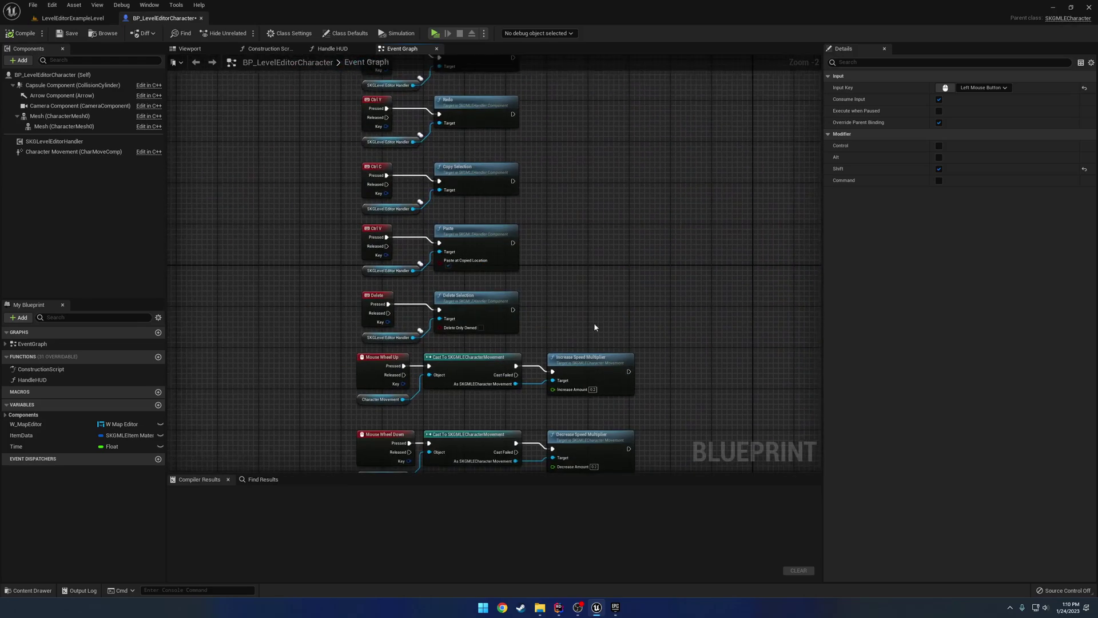
{"action": "scroll", "coordinate": [557, 286], "scroll_direction": "up", "scroll_amount": 2}
{"action": "left_click", "coordinate": [527, 327]}
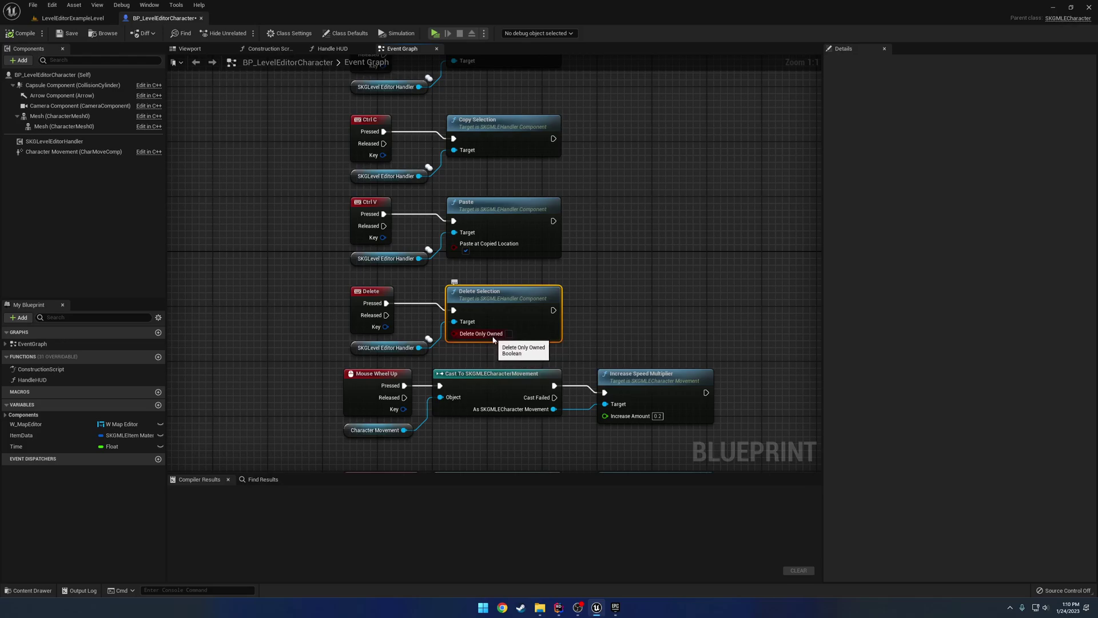
{"action": "left_click", "coordinate": [506, 227]}
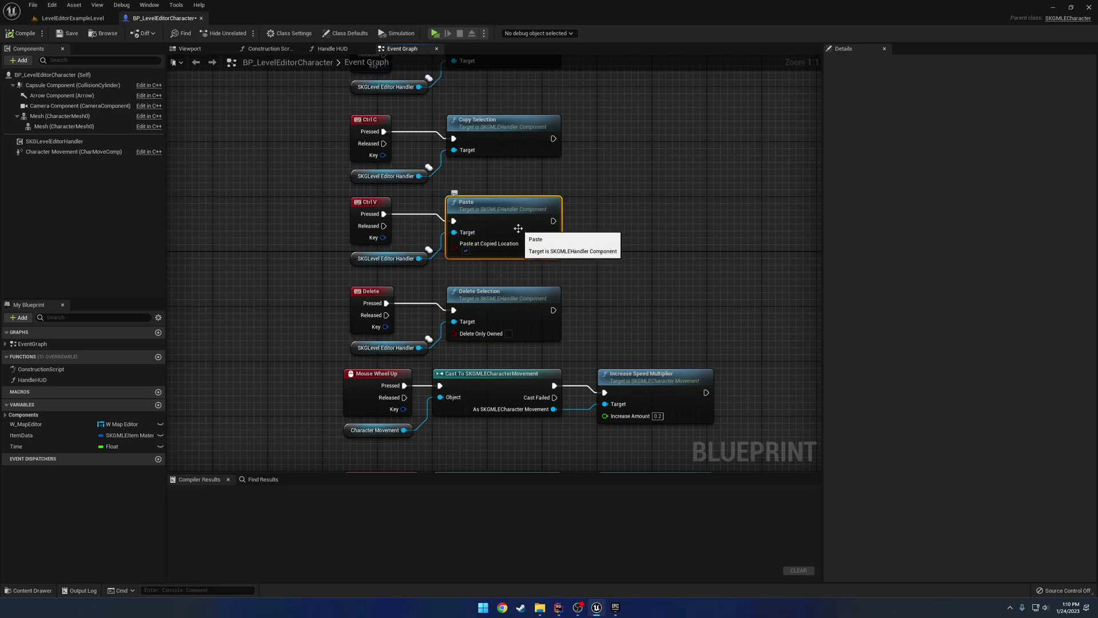
- Switch to LevelEditorExampleLevel and play it in the selected viewport
{"action": "left_click", "coordinate": [73, 18]}
{"action": "left_click", "coordinate": [232, 33]}
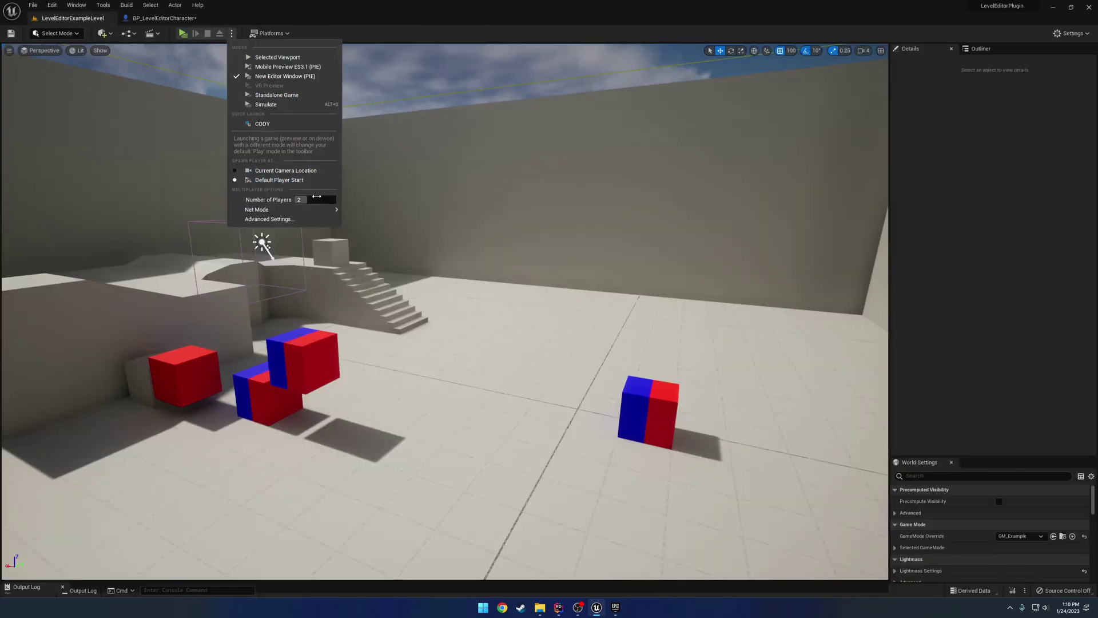
{"action": "left_click", "coordinate": [278, 58]}
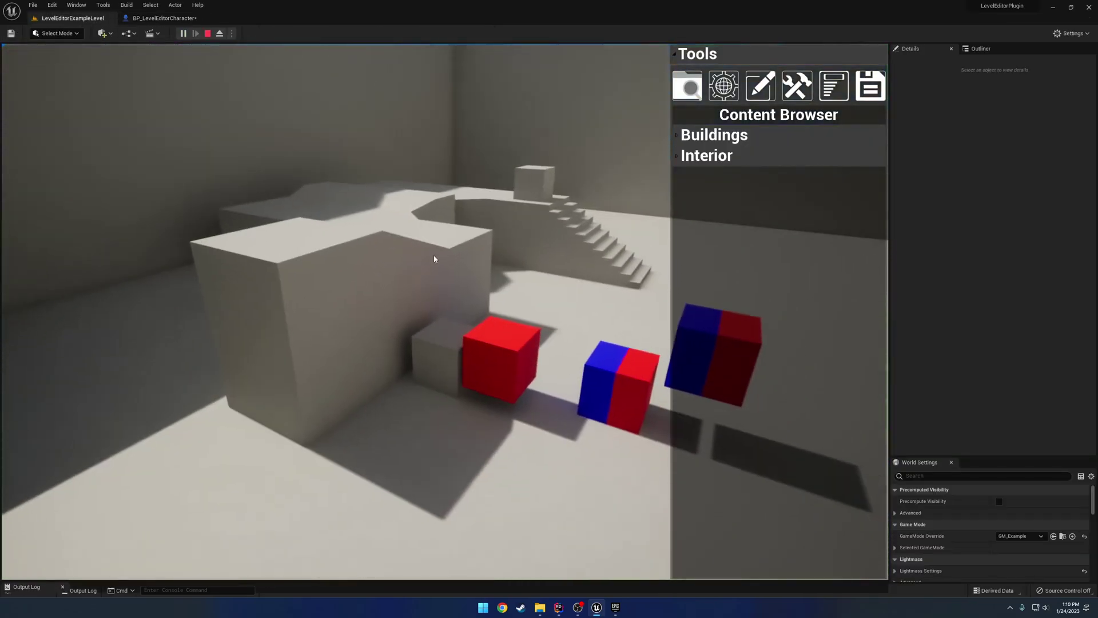
- Select the large front block, the rear platform piece and the staircase together, and raise the selection along the vertical axis
{"action": "left_click", "coordinate": [428, 262]}
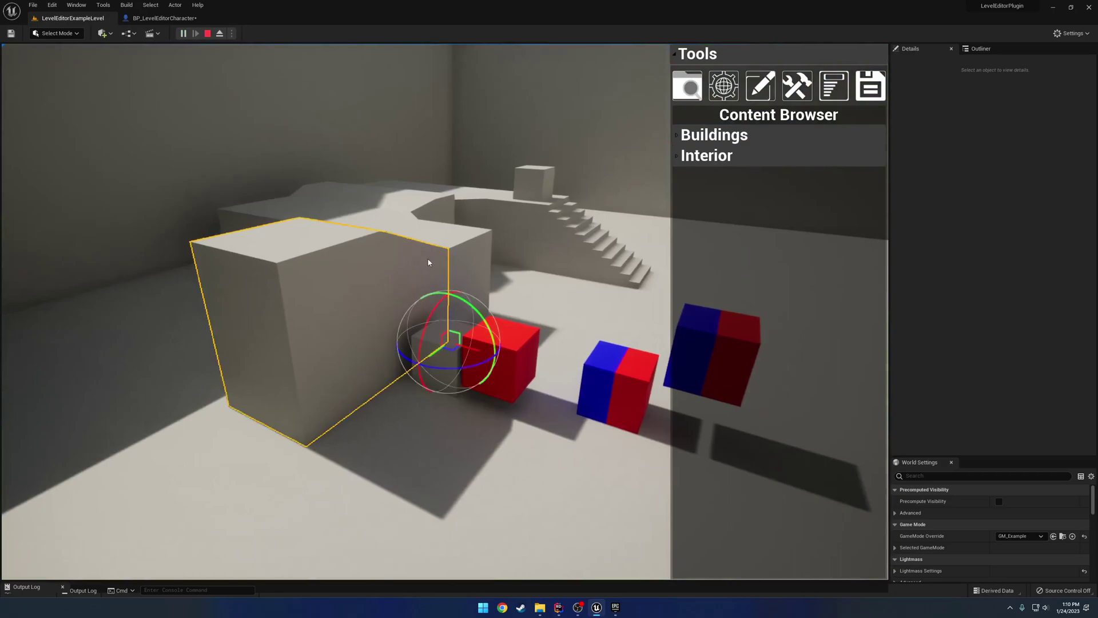
{"action": "left_click", "coordinate": [594, 236], "text": "ctrl"}
{"action": "left_click", "coordinate": [456, 207], "text": "ctrl"}
{"action": "right_click_drag", "start_coordinate": [456, 207], "coordinate": [562, 215]}
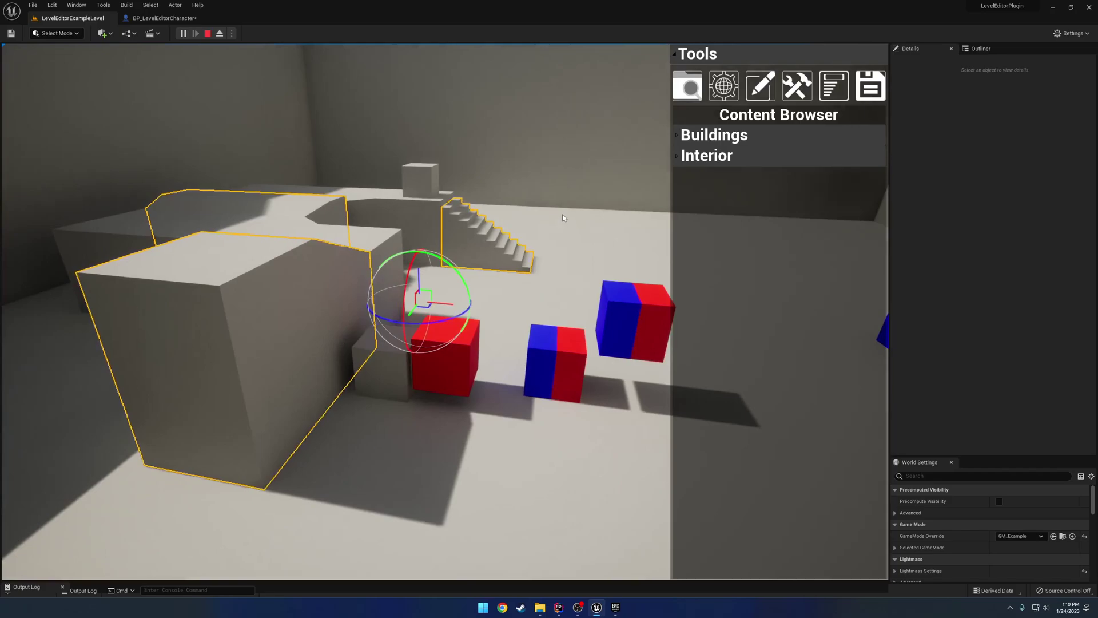
{"action": "left_click_drag", "start_coordinate": [419, 280], "coordinate": [404, 124]}
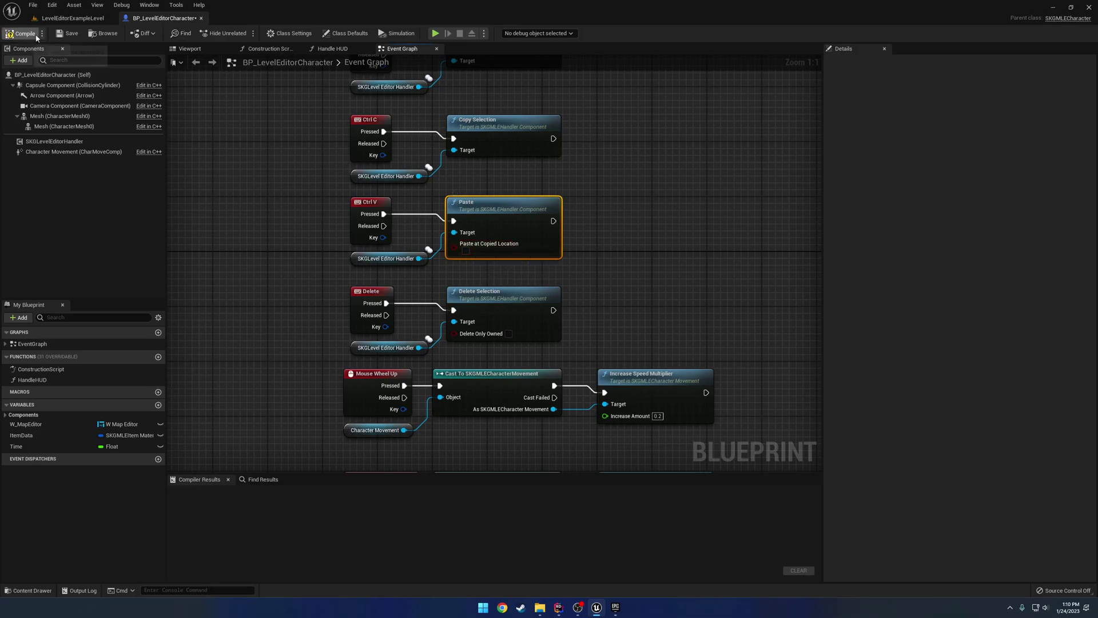
- Restart the level preview and select the large front block, the rear platform piece and the staircase together
{"action": "left_click", "coordinate": [73, 20]}
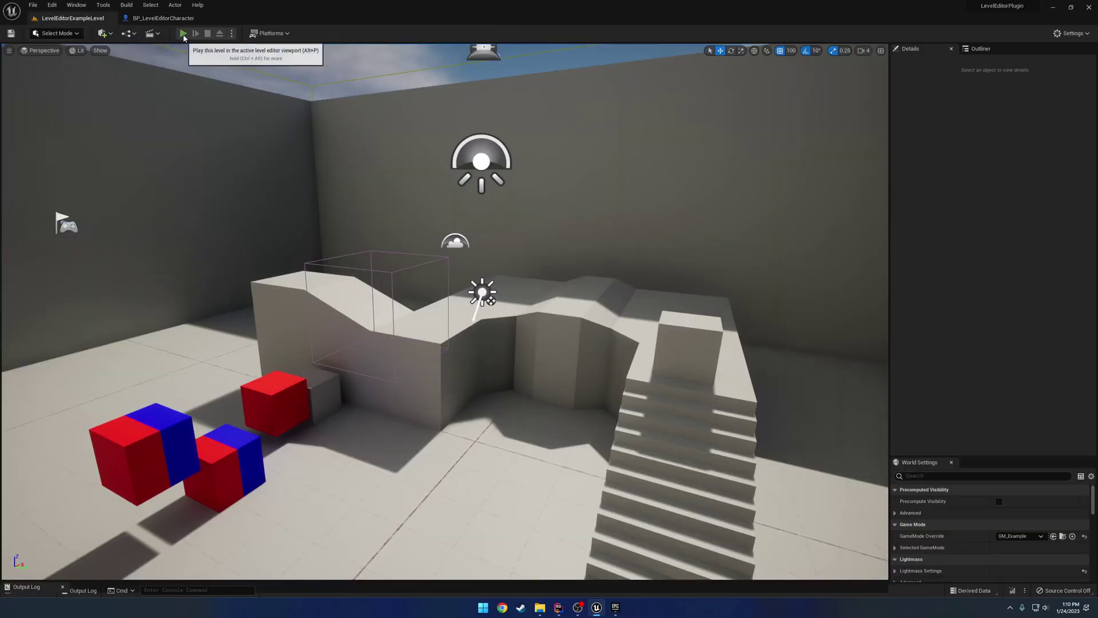
{"action": "left_click", "coordinate": [183, 34]}
{"action": "left_click", "coordinate": [411, 318]}
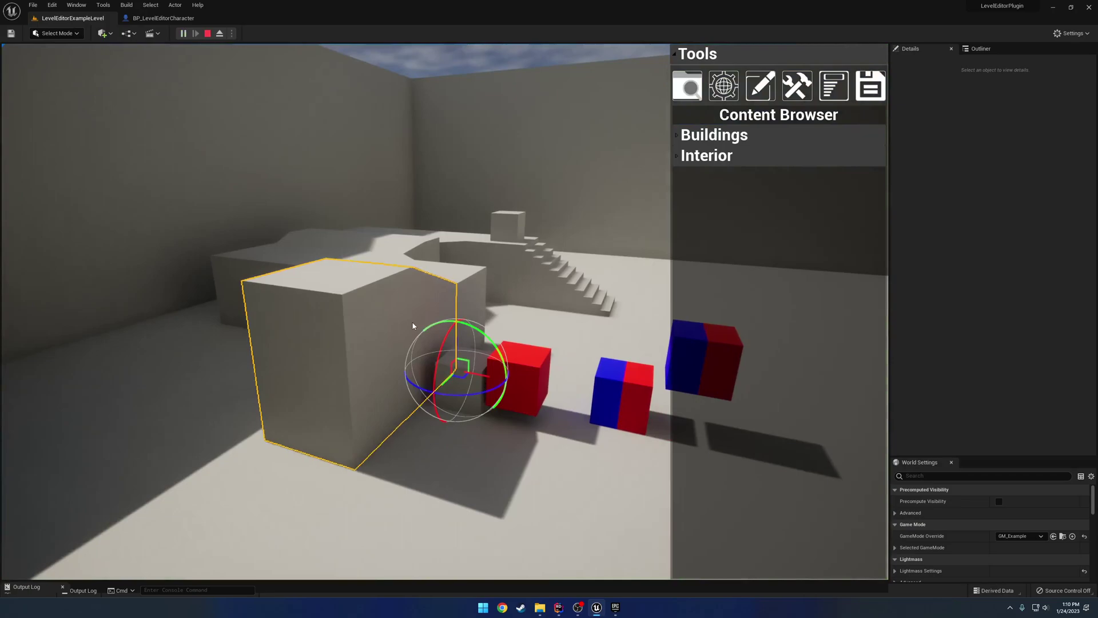
{"action": "left_click", "coordinate": [410, 260], "text": "ctrl"}
{"action": "left_click", "coordinate": [552, 270], "text": "ctrl"}
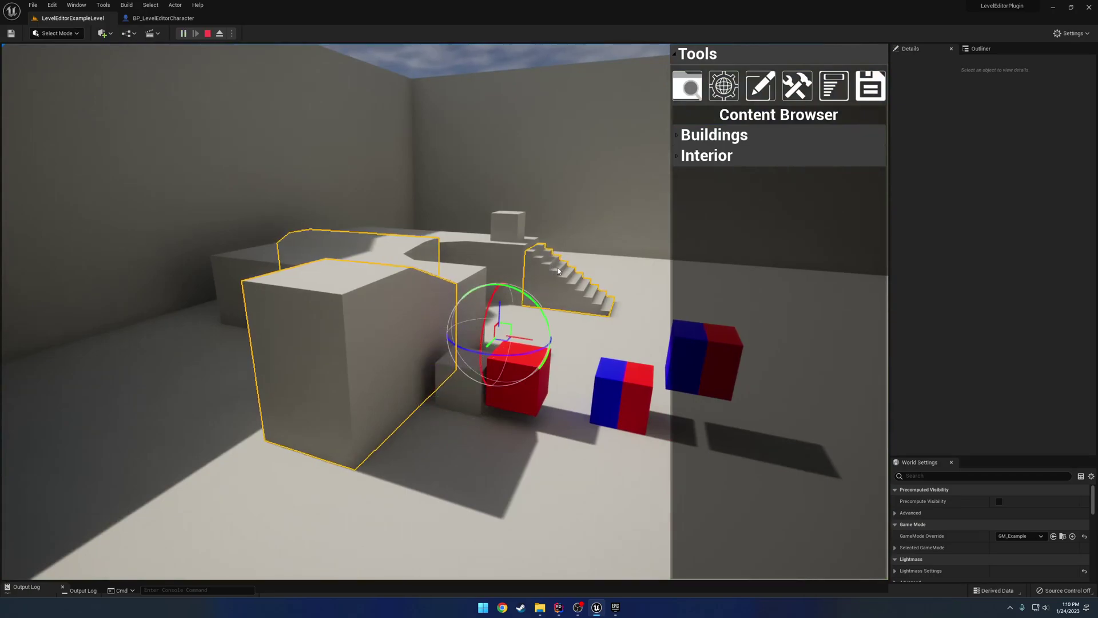
{"action": "right_click_drag", "start_coordinate": [558, 271], "coordinate": [452, 280]}
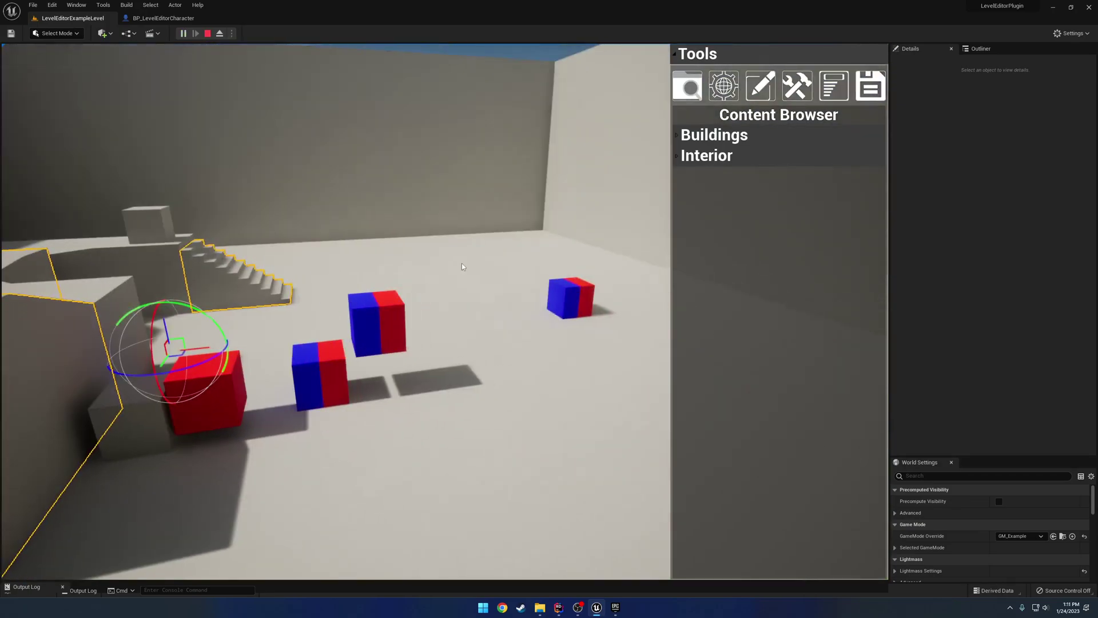
- Paste copies of the selected pieces onto the open floor beyond the cubes and again above the large front block
{"action": "key", "text": "ctrl+v"}
{"action": "left_click_drag", "start_coordinate": [450, 255], "coordinate": [520, 274]}
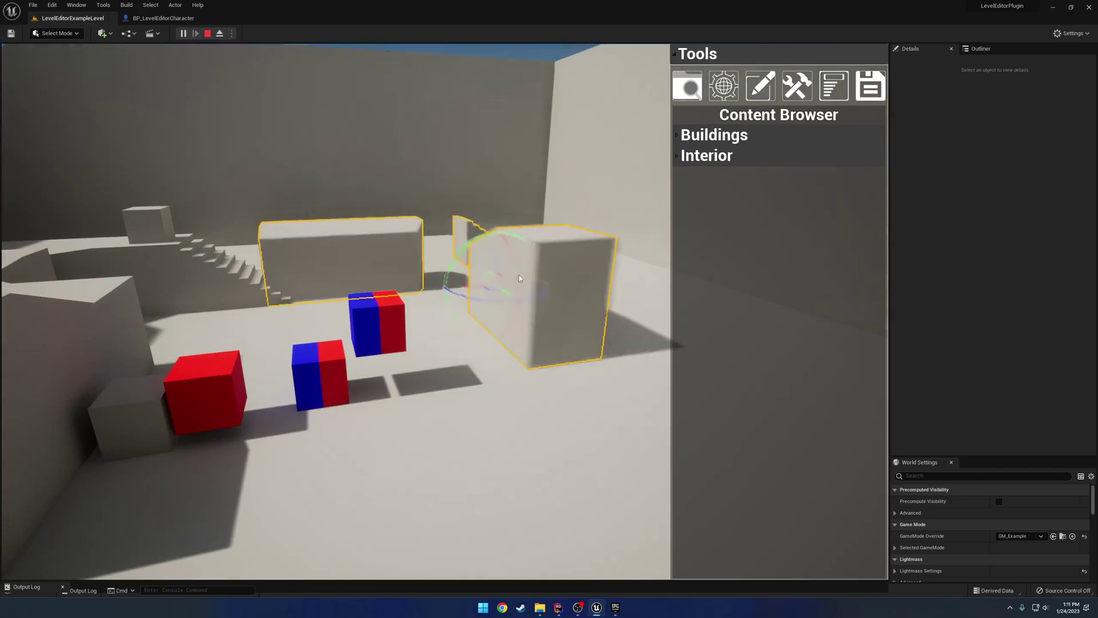
{"action": "right_click_drag", "start_coordinate": [520, 278], "coordinate": [465, 249]}
{"action": "key", "text": "ctrl+v"}
{"action": "key", "text": "d"}
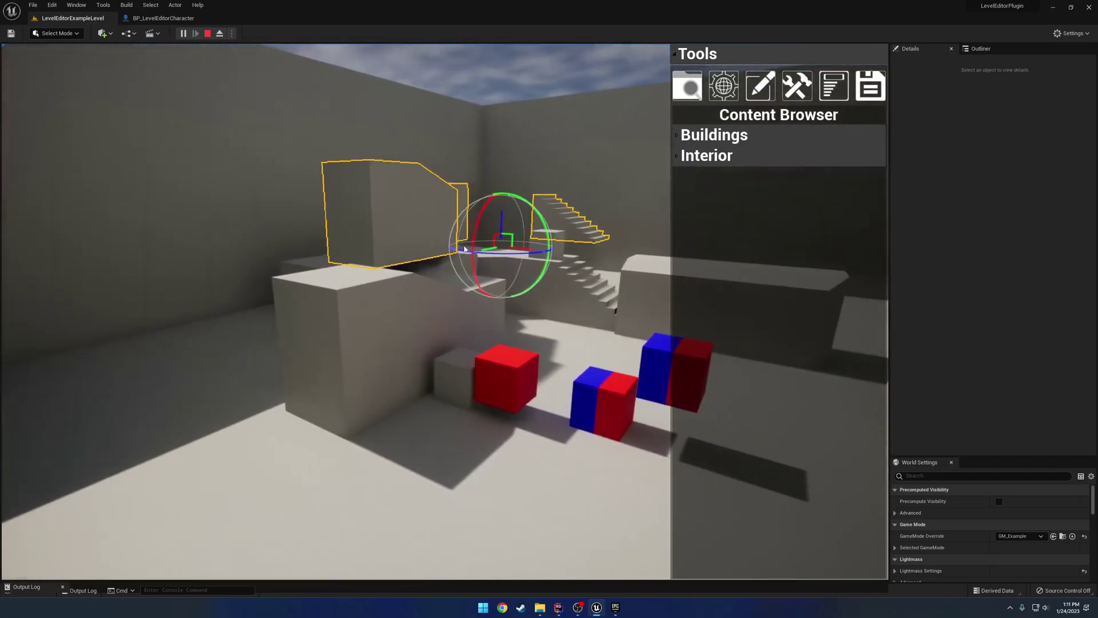
- End the preview, enable Paste at Copied Location on the Paste node in BP_LevelEditorCharacter, and compile the blueprint
{"action": "key", "text": "Escape"}
{"action": "left_click", "coordinate": [164, 18]}
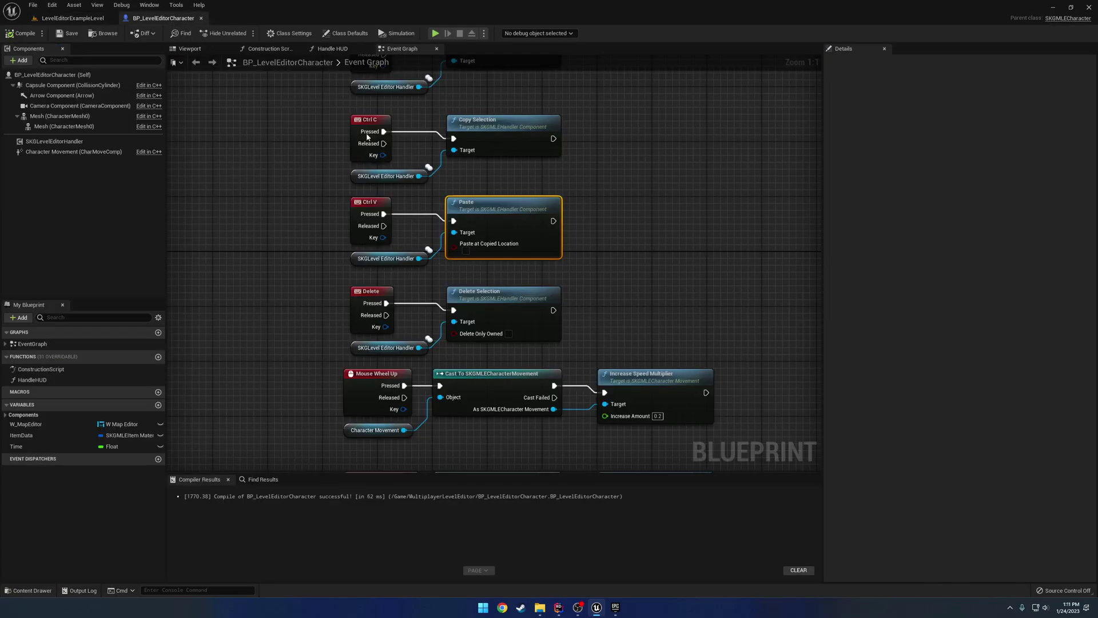
{"action": "left_click", "coordinate": [465, 250]}
{"action": "left_click", "coordinate": [22, 33]}
- Look over the Undo, Redo and Copy Selection key events, and close the BP_LevelEditorCharacter blueprint
{"action": "right_click_drag", "start_coordinate": [639, 207], "coordinate": [588, 271]}
{"action": "left_click", "coordinate": [364, 216]}
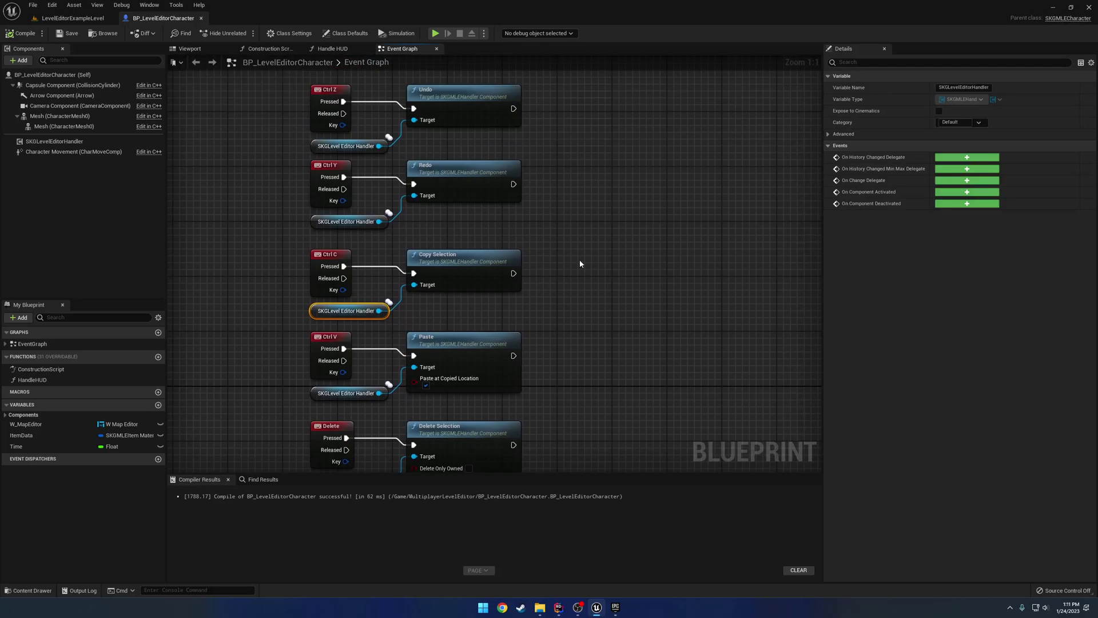
{"action": "left_click", "coordinate": [203, 18]}
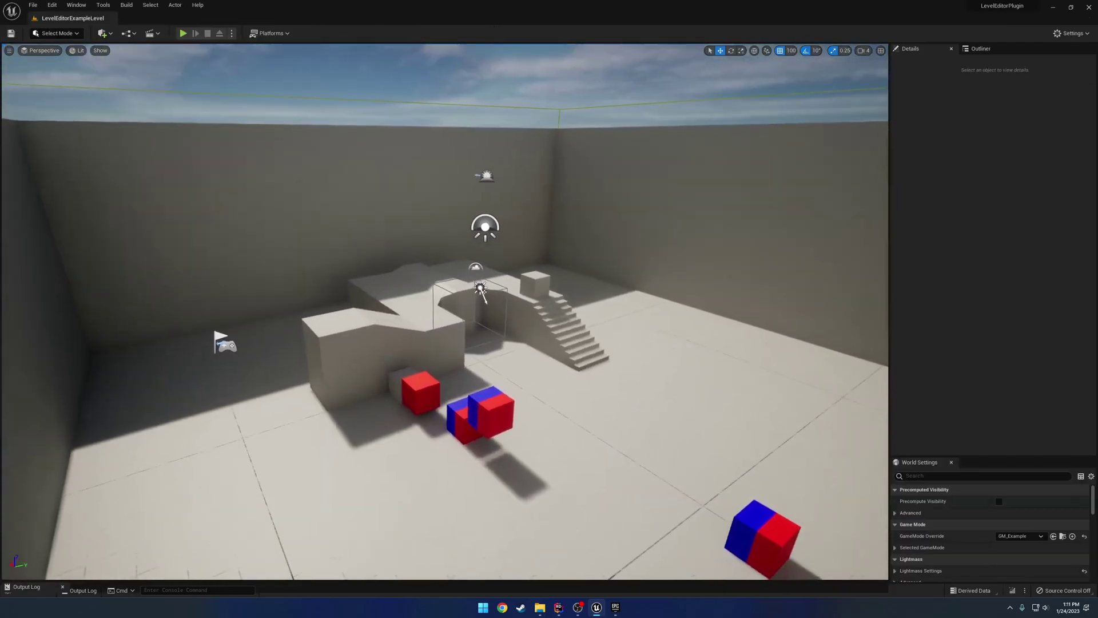
- Play LevelEditorExampleLevel in the viewport and look around the platform, staircase and cubes
{"action": "mouse_move", "coordinate": [532, 221]}
{"action": "right_mouse_down"}
{"action": "mouse_move", "coordinate": [510, 214]}
{"action": "mouse_move", "coordinate": [541, 224]}
{"action": "right_mouse_up"}
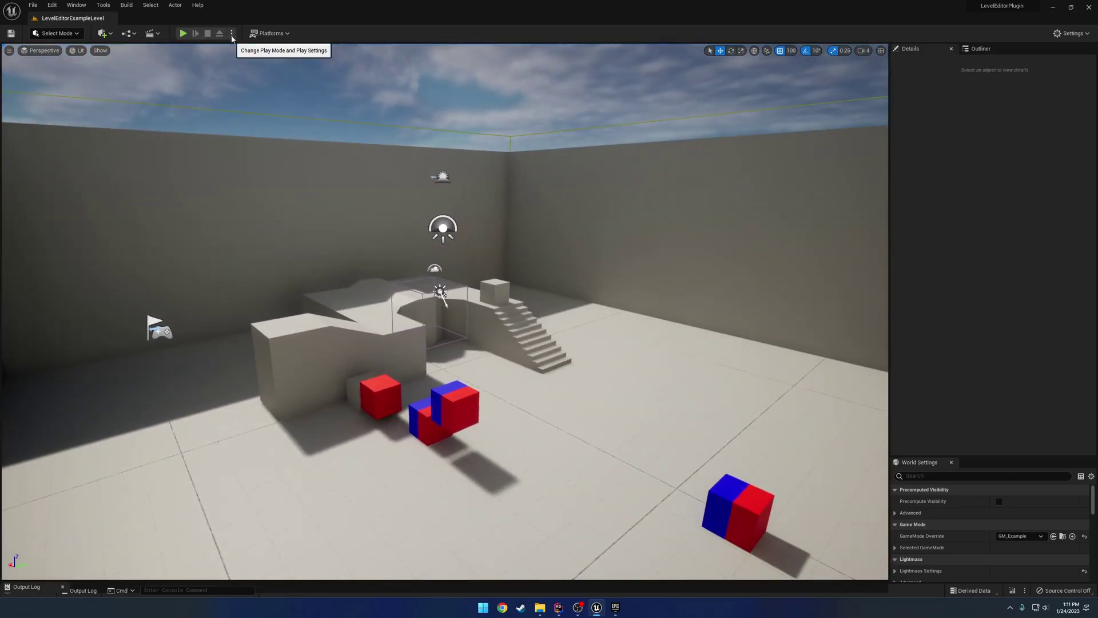
{"action": "left_click", "coordinate": [183, 33]}
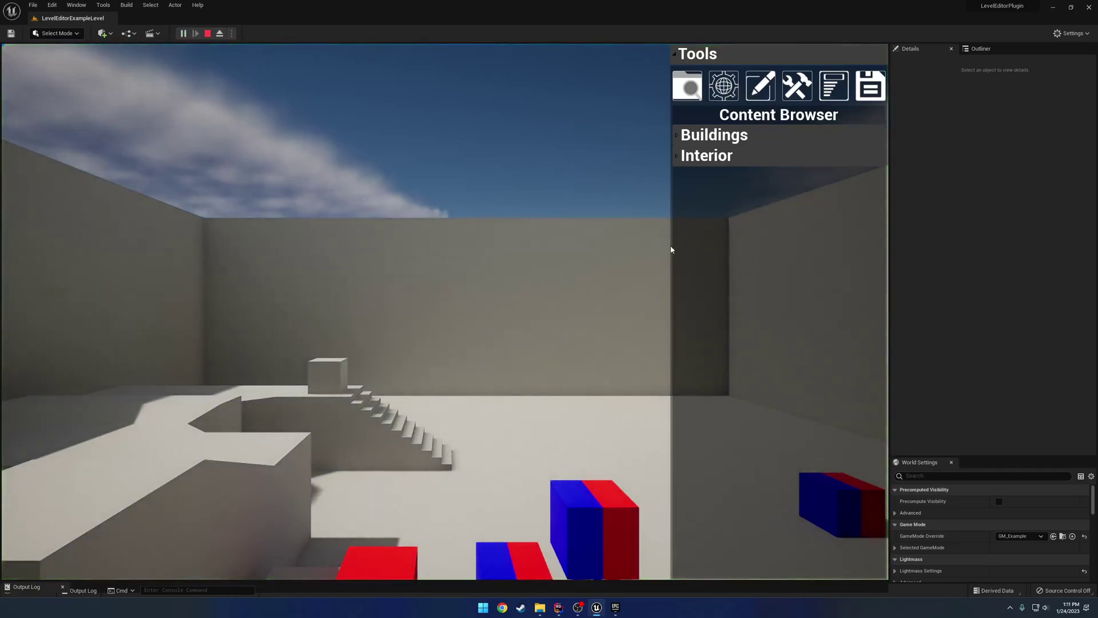
{"action": "left_click", "coordinate": [671, 249]}
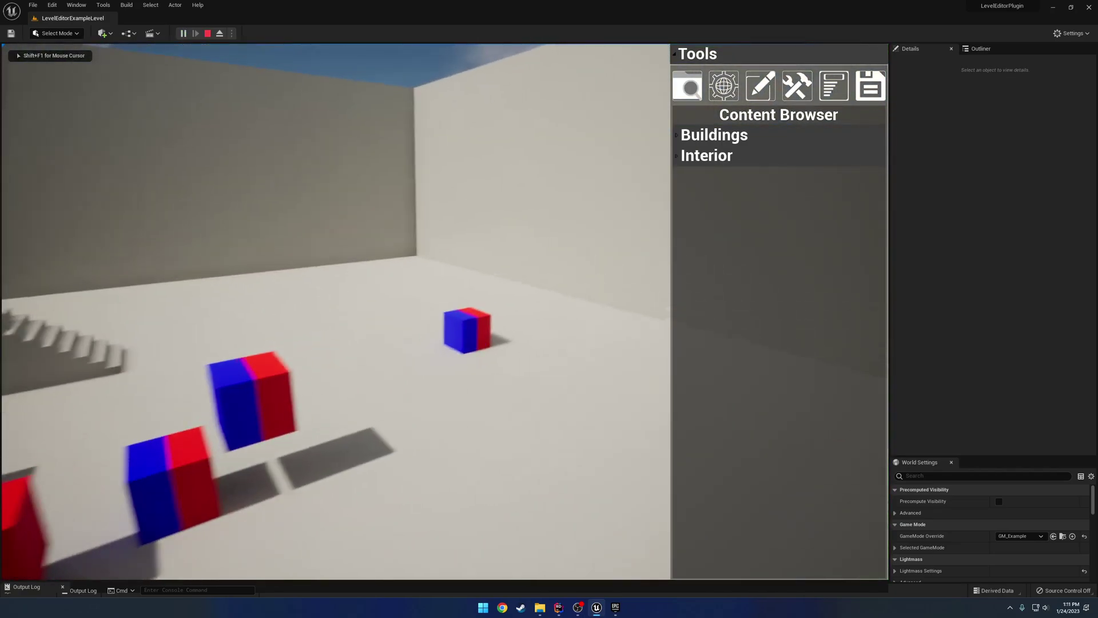
{"action": "key", "text": "shift+F1"}
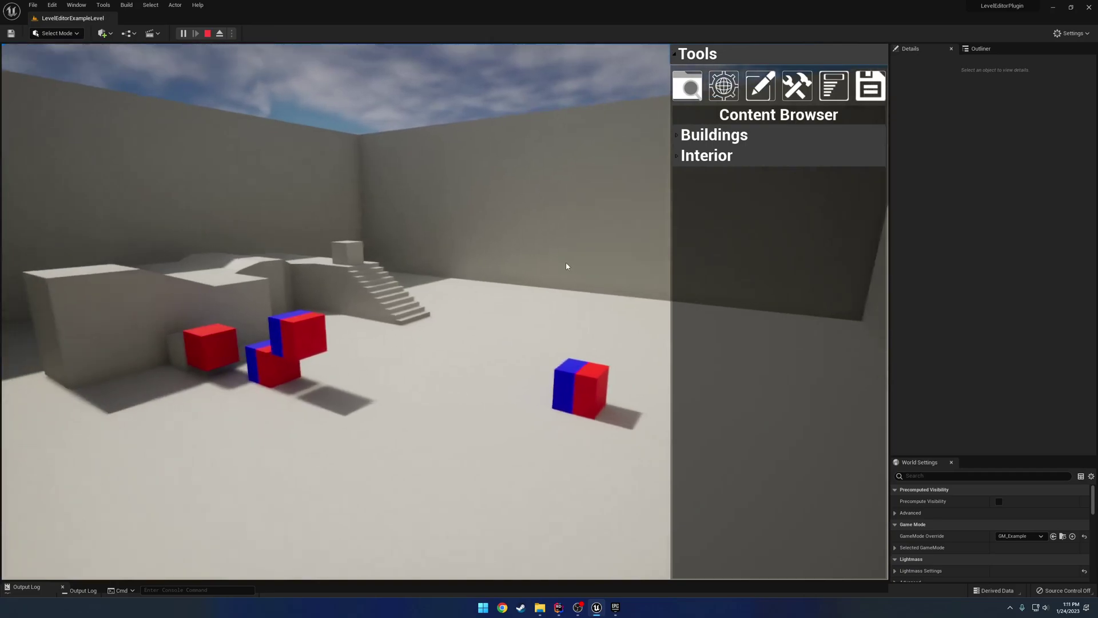
{"action": "right_click_drag", "start_coordinate": [542, 247], "coordinate": [523, 243]}
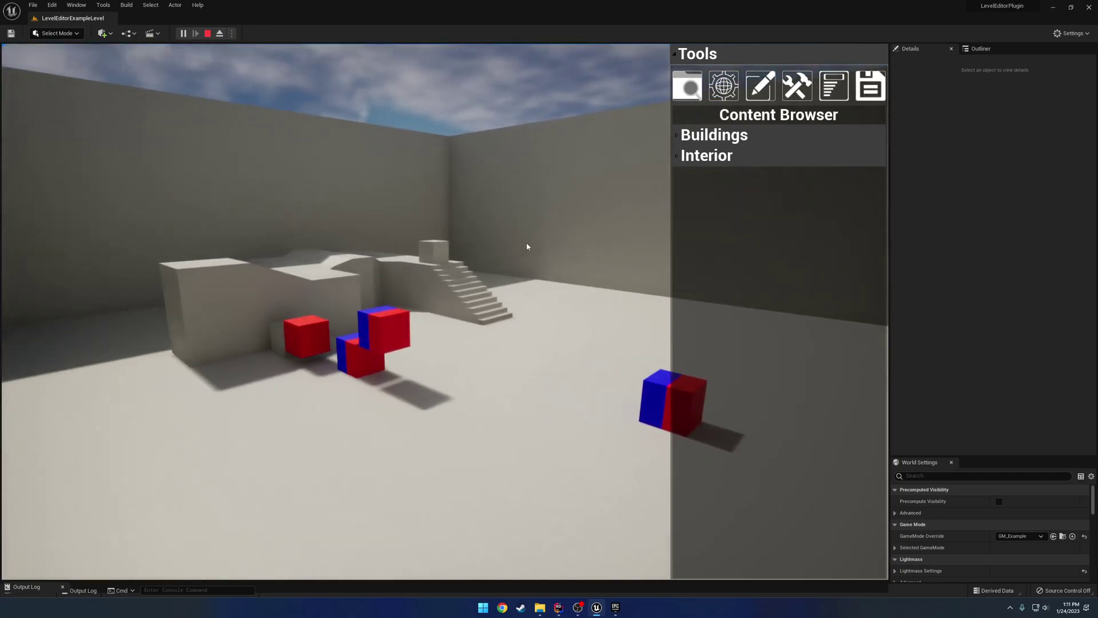